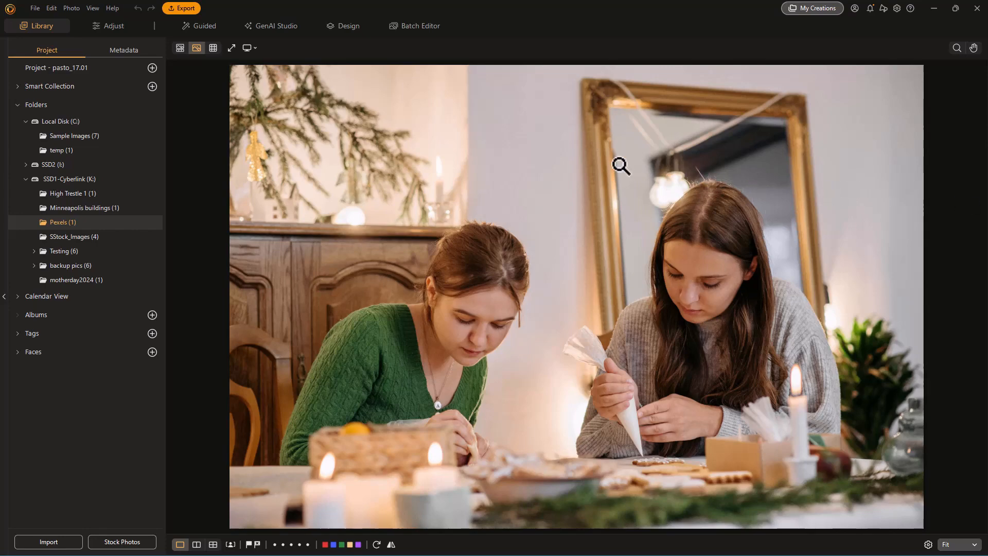
Open the photo in the Design workspace without adding a white layer beneath it
click(353, 30)
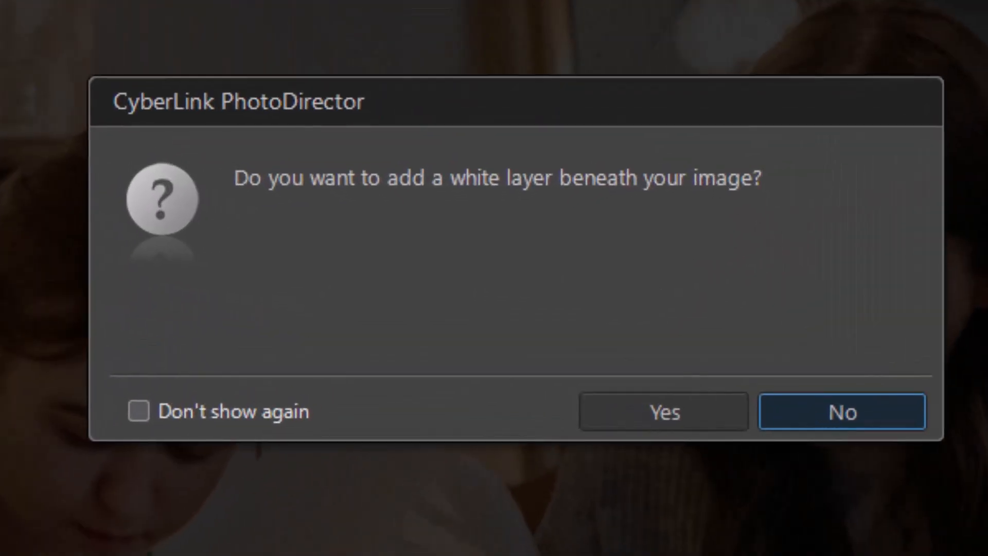
click(843, 420)
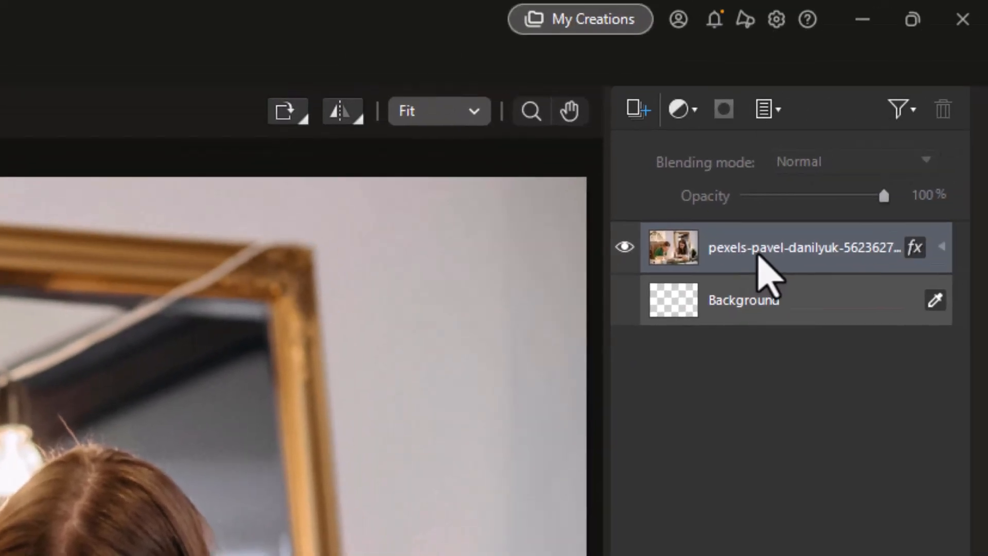
Duplicate the photo layer and add a layer mask to the copy
right_click(757, 258)
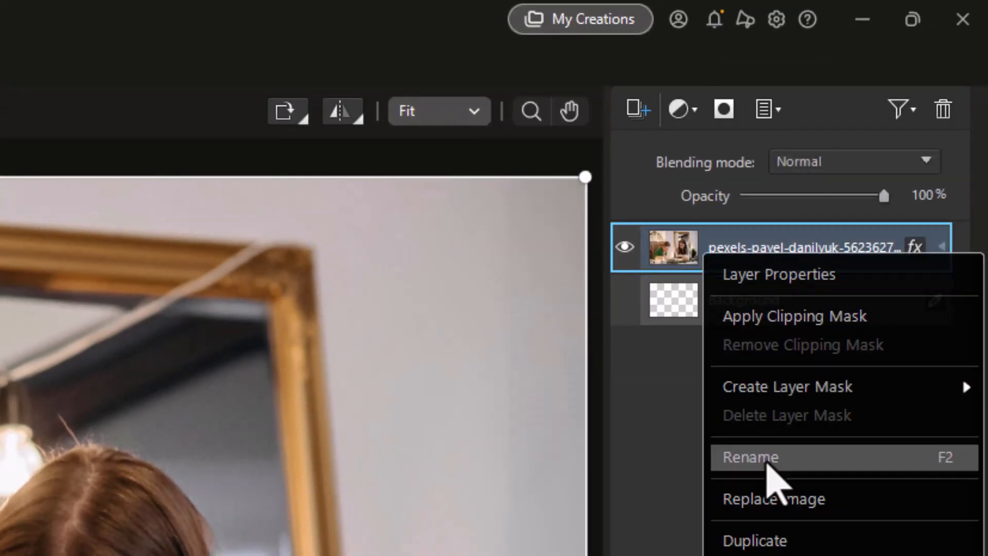
click(776, 540)
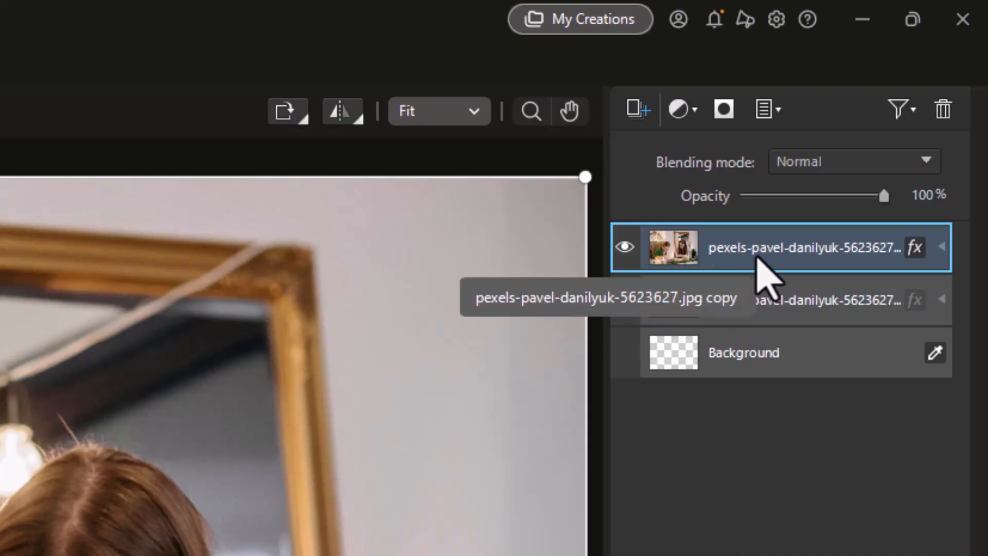
click(725, 110)
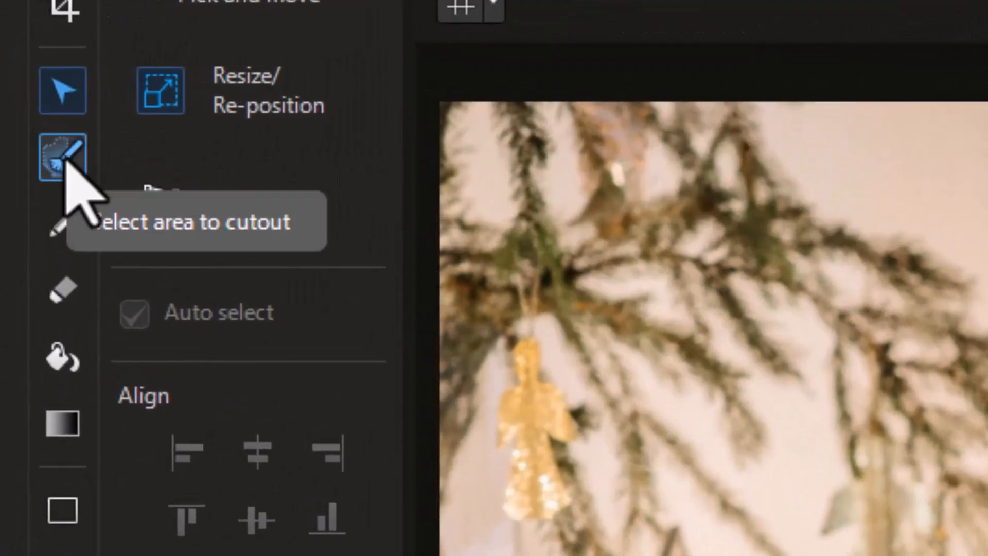
Select the woman's entire green sweater with the Magic Wand, adding the shoulder, sleeve and far-side areas to the selection
click(63, 157)
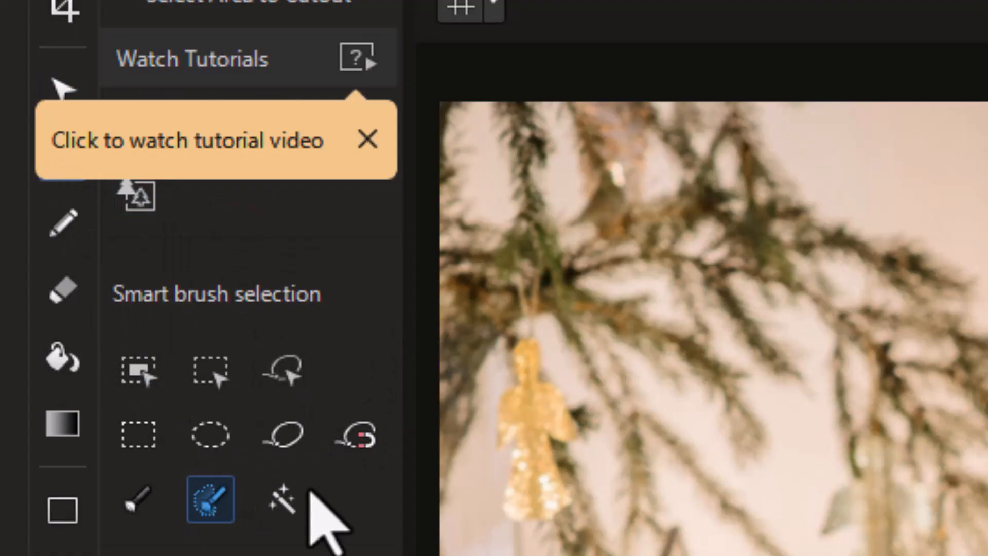
click(281, 513)
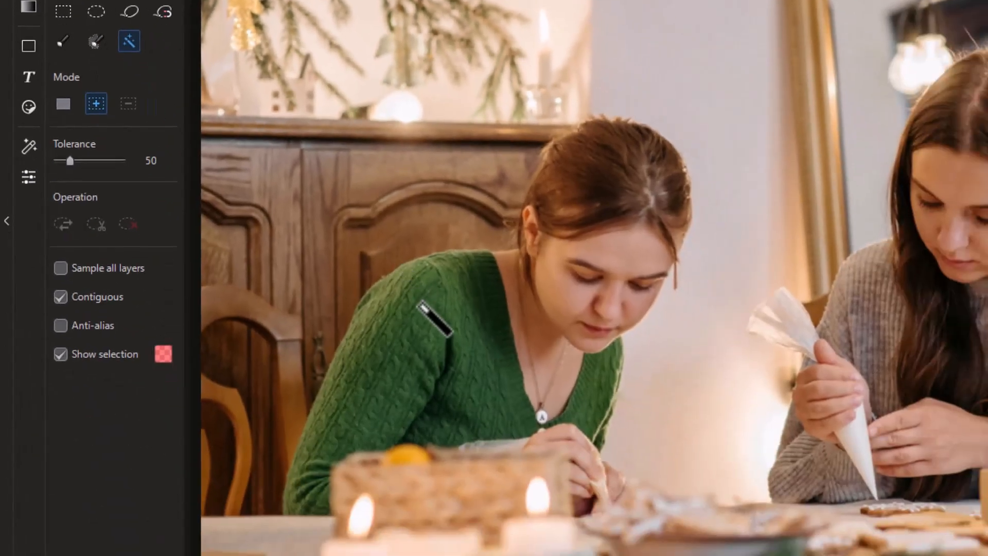
click(417, 313)
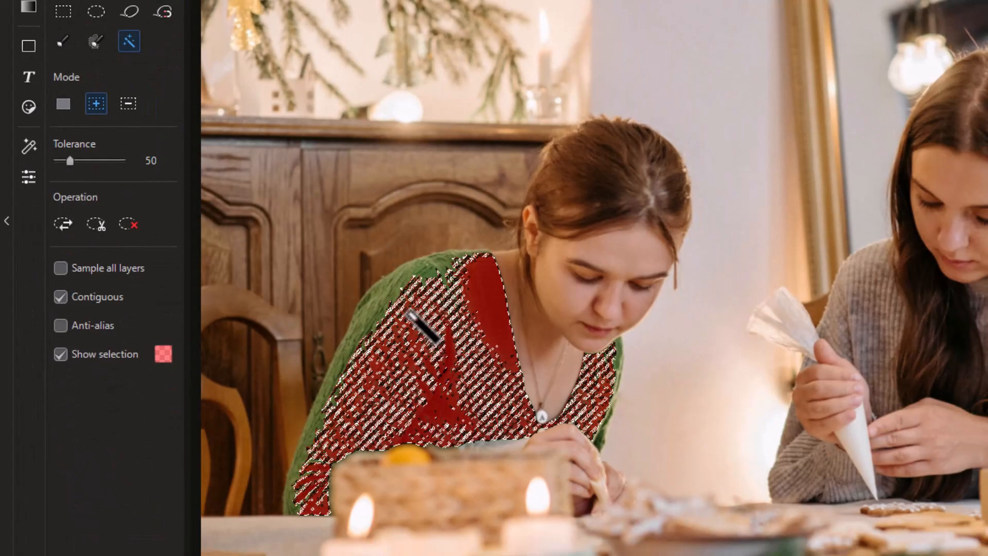
click(427, 269)
click(367, 300)
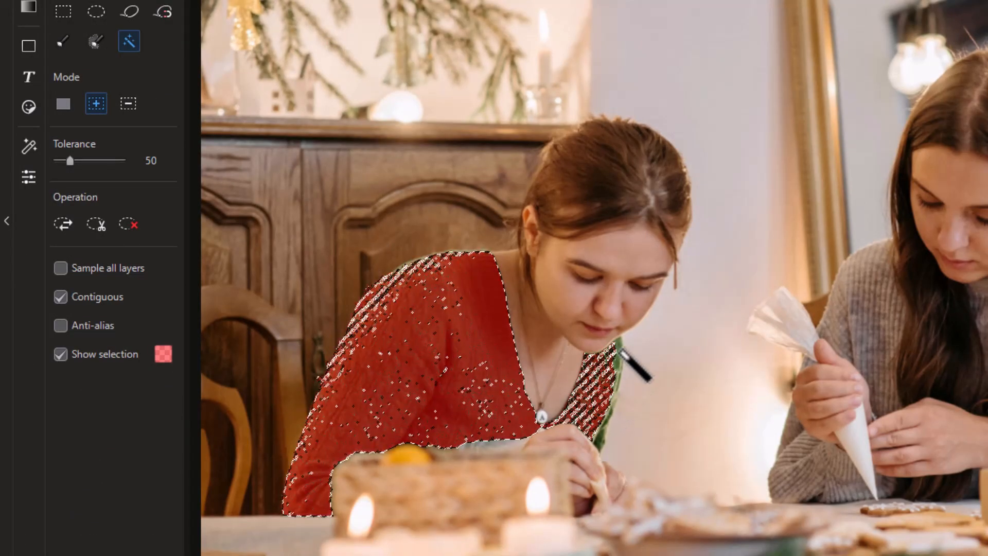
click(616, 354)
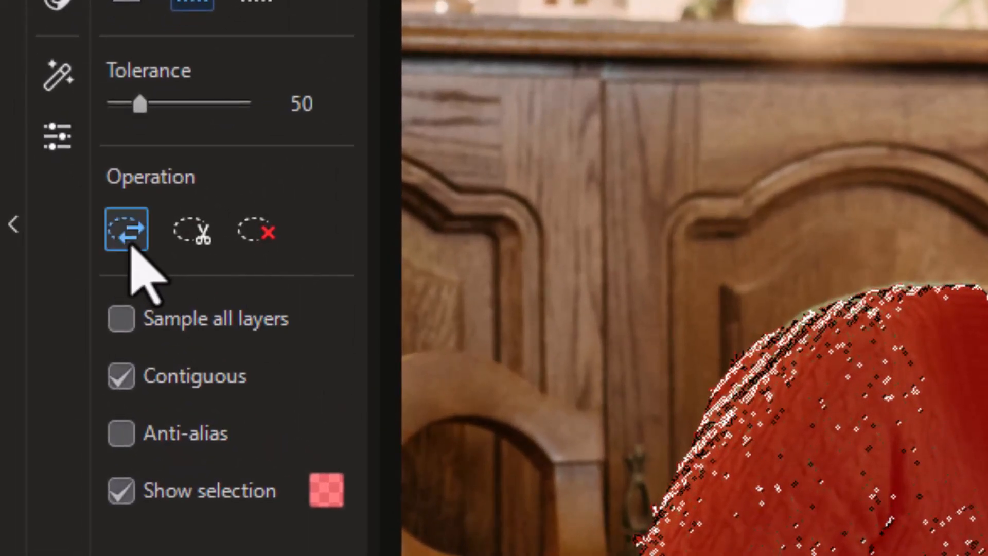
Invert the selection and cut out everything around the green sweater
click(121, 235)
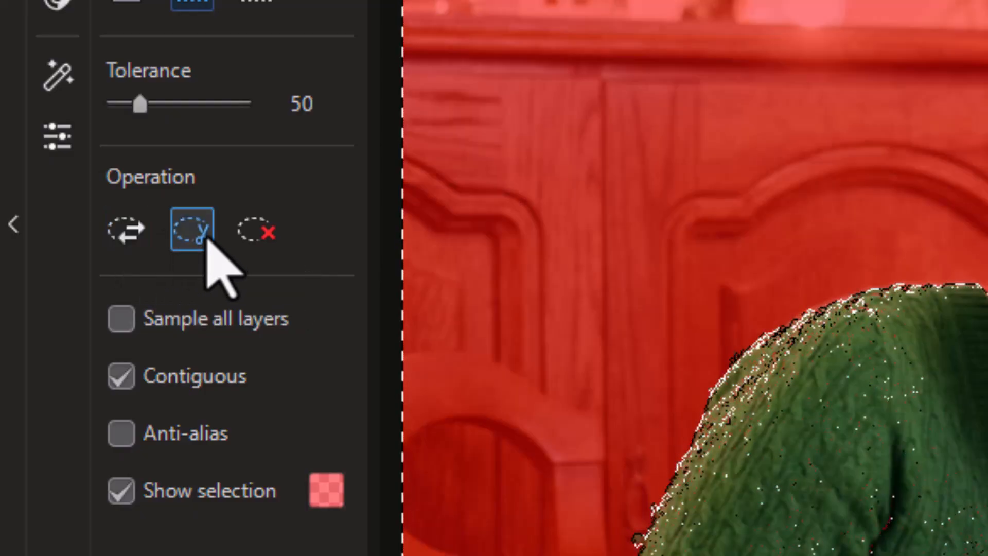
click(192, 229)
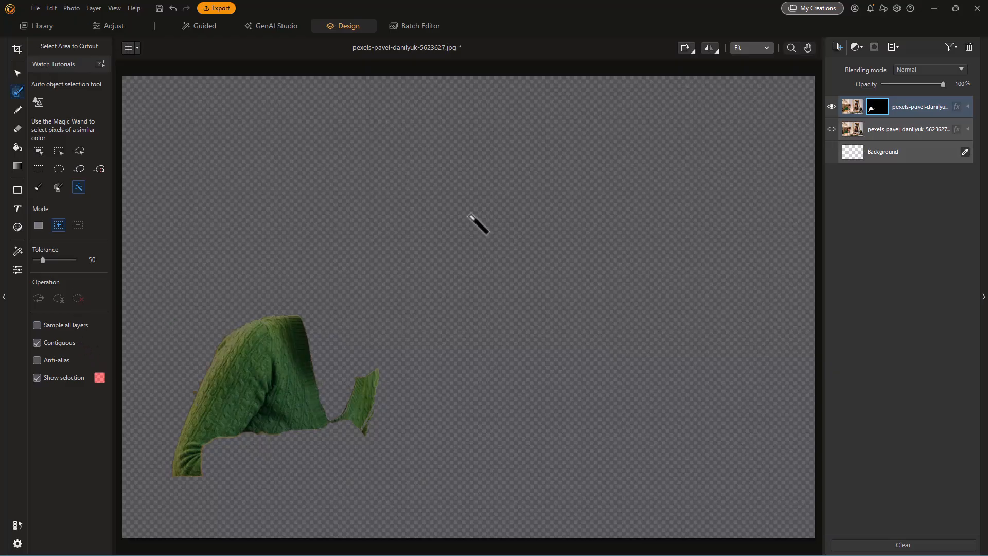
Trim the rough edges of the lower sleeve on the layer mask using the black Pencil at 71% size
click(791, 48)
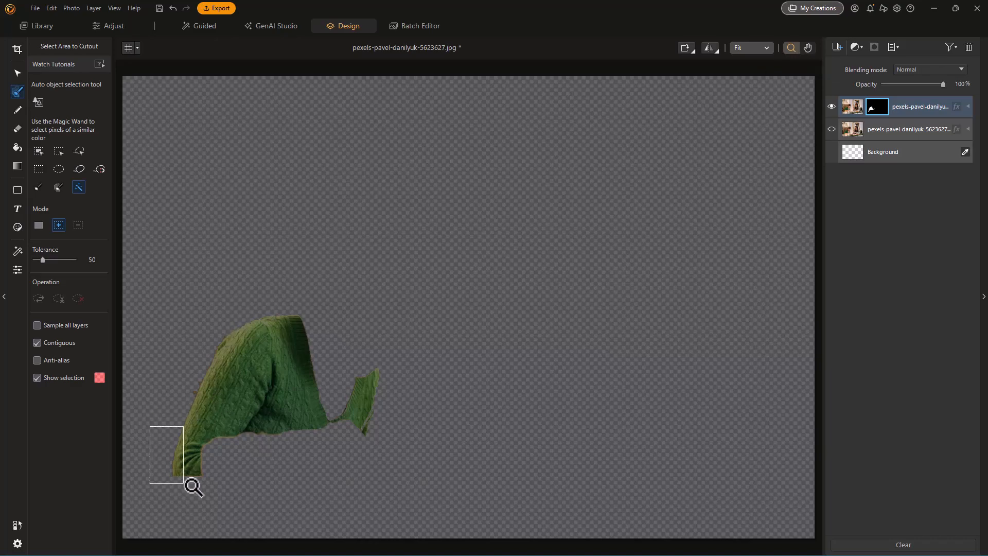
drag(228, 483, 233, 486)
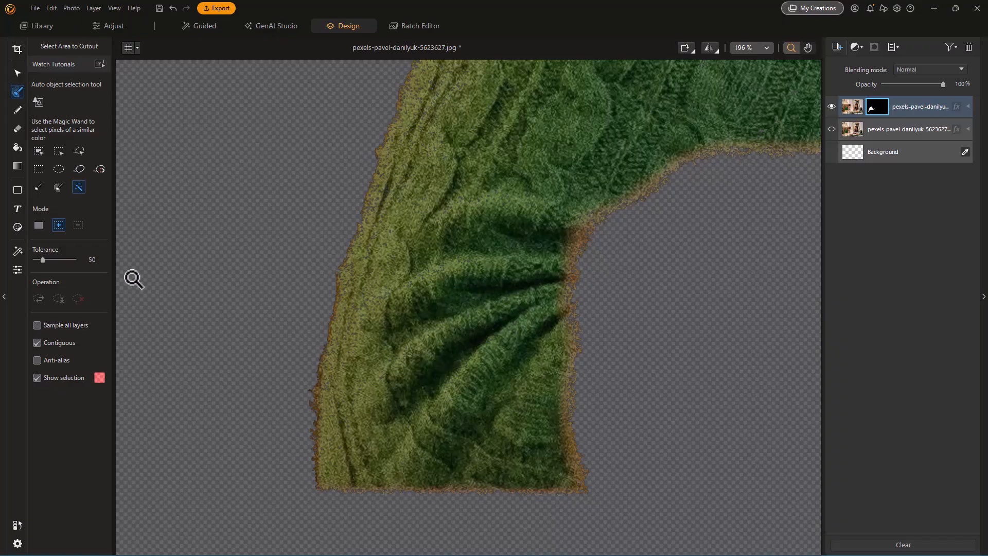
click(17, 110)
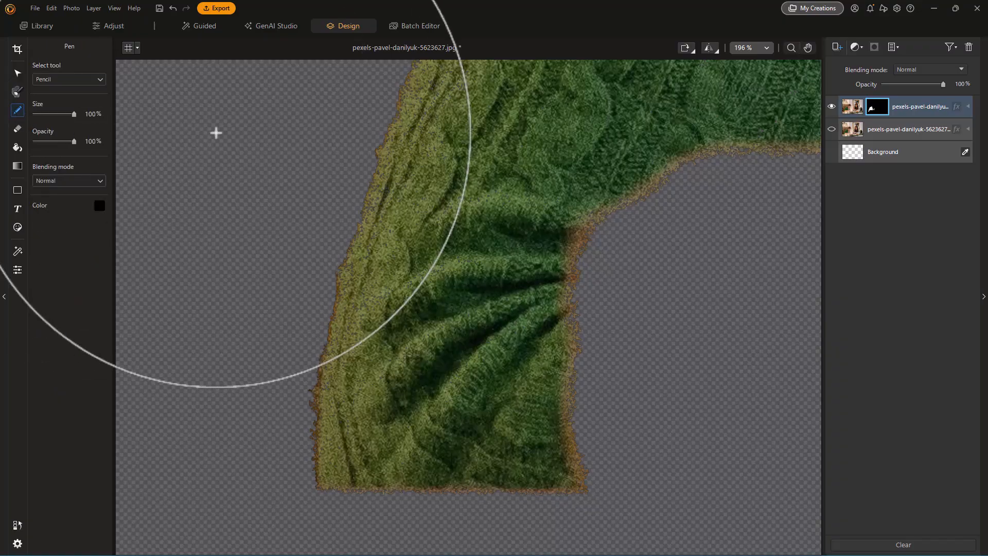
scroll(198, 203, down, 6)
scroll(241, 261, down, 2)
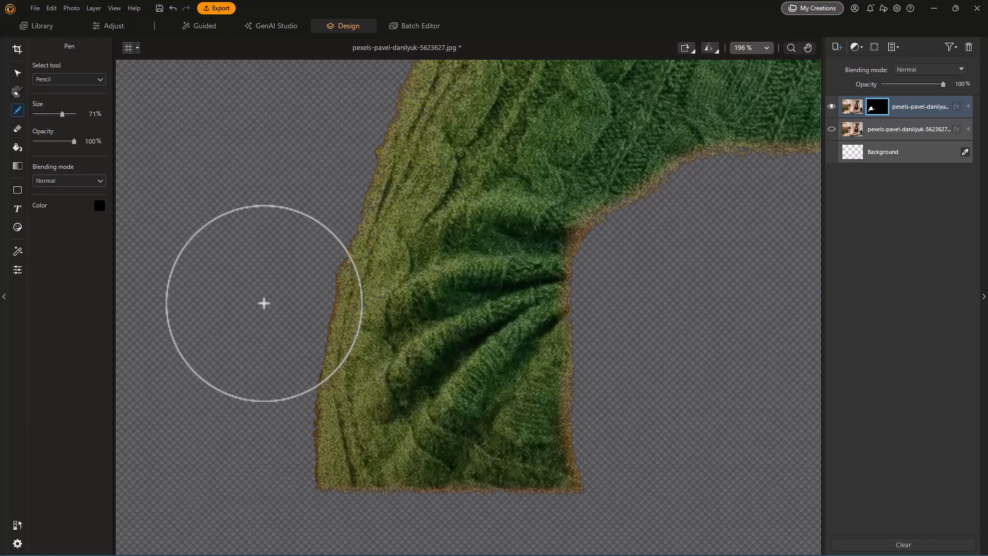
Remove a horizontal strip of the sleeve with black on the layer mask, and restore it by painting over it in white
drag(270, 265, 506, 268)
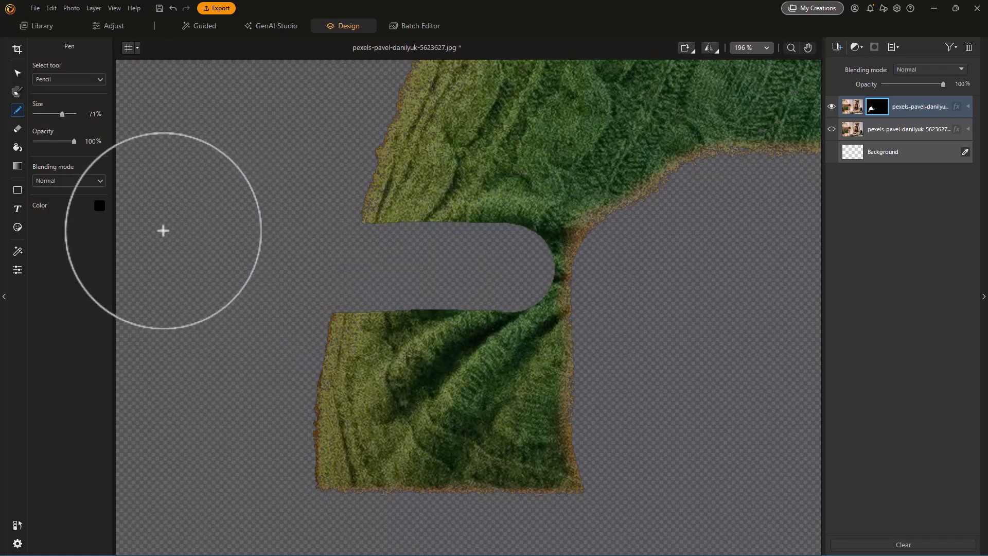
click(99, 206)
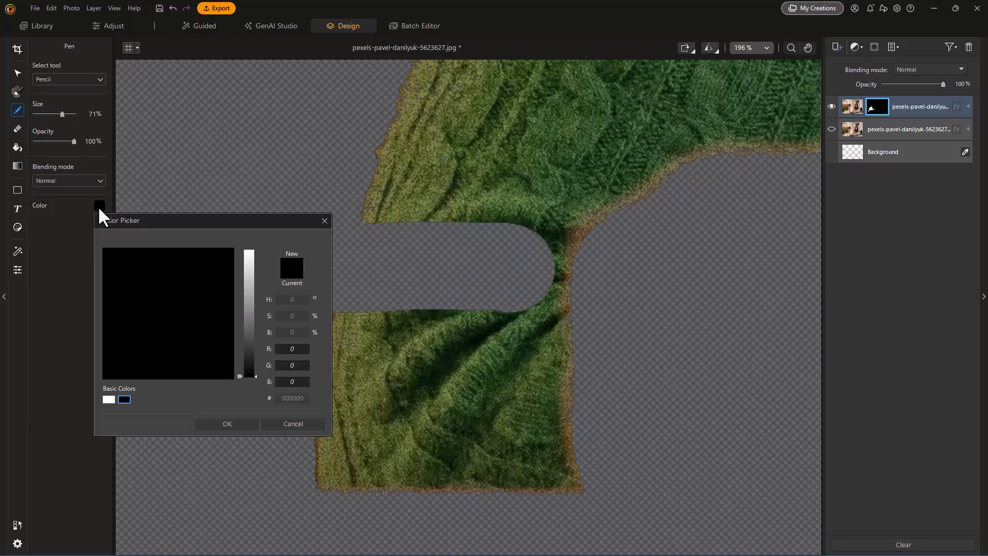
click(106, 400)
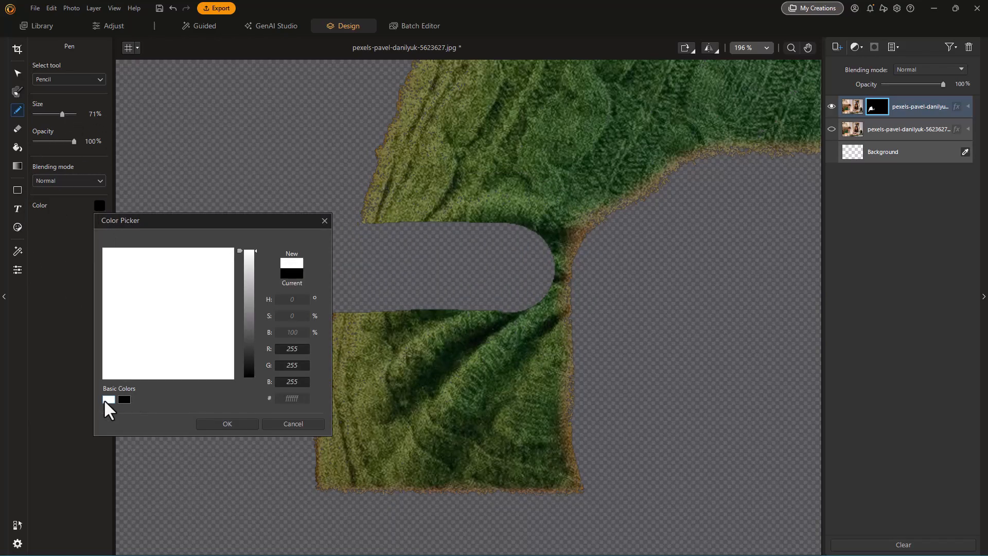
click(229, 424)
mouse_move(466, 332)
mouse_down()
mouse_move(511, 309)
mouse_move(518, 270)
mouse_move(486, 221)
mouse_move(399, 240)
mouse_move(380, 286)
mouse_move(391, 309)
mouse_move(479, 280)
mouse_up()
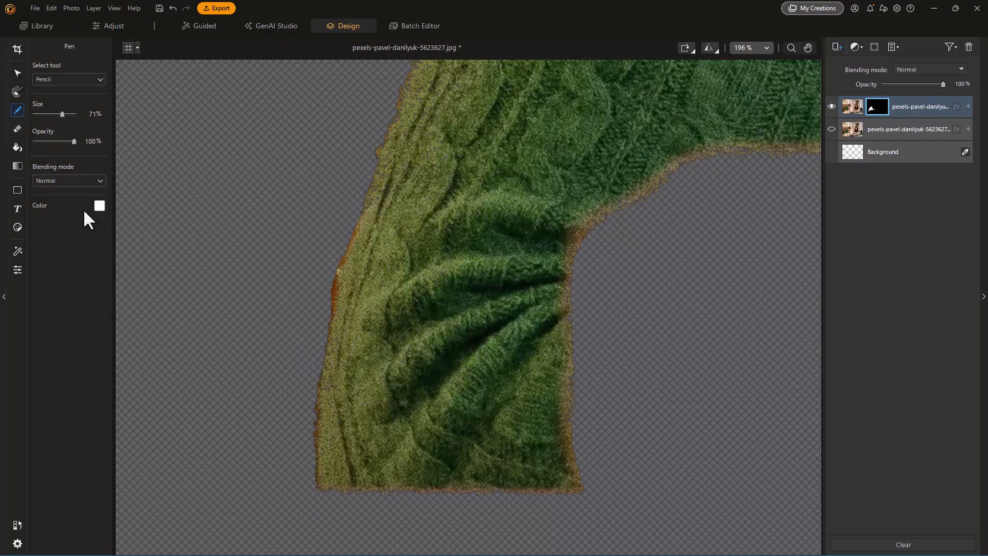
Set the Pencil color back to black and clean up the sleeve's outer edge on the layer mask
click(99, 205)
click(119, 395)
click(213, 421)
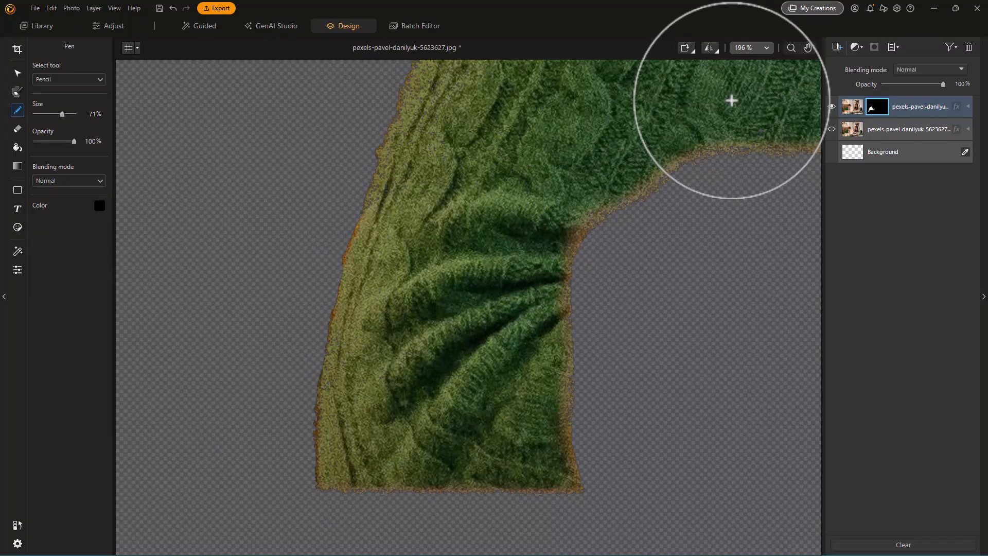
click(745, 43)
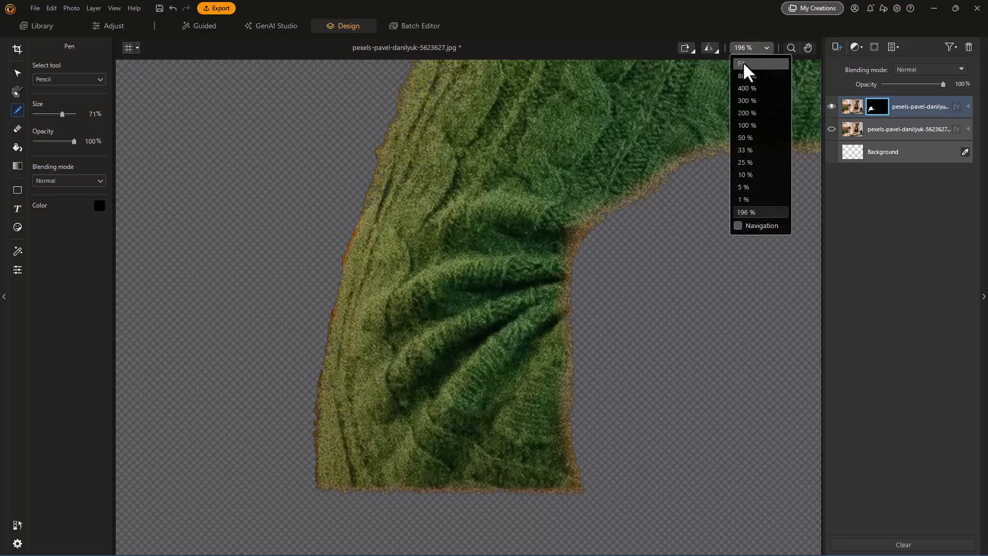
click(743, 60)
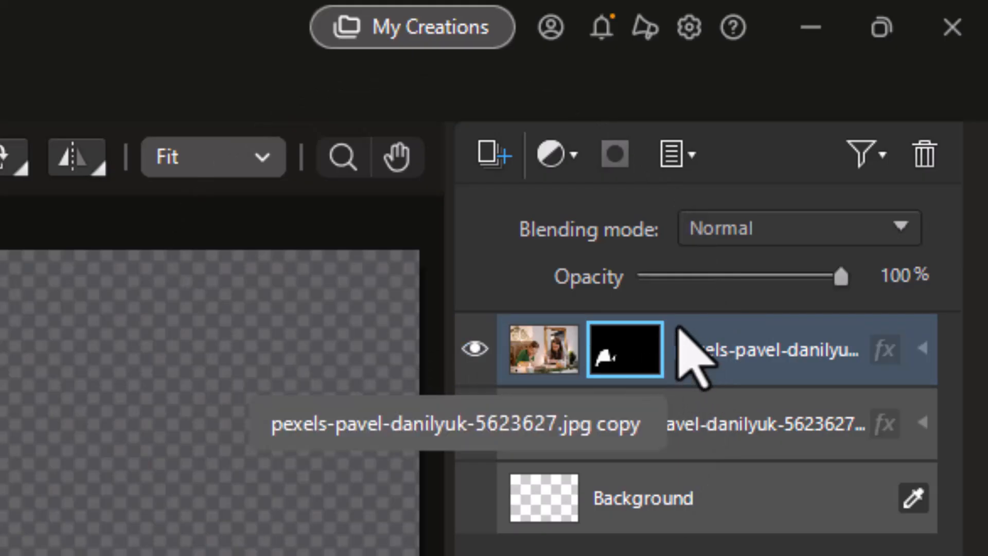
Add a Curve adjustment layer above the masked photo copy and collapse its settings
click(555, 163)
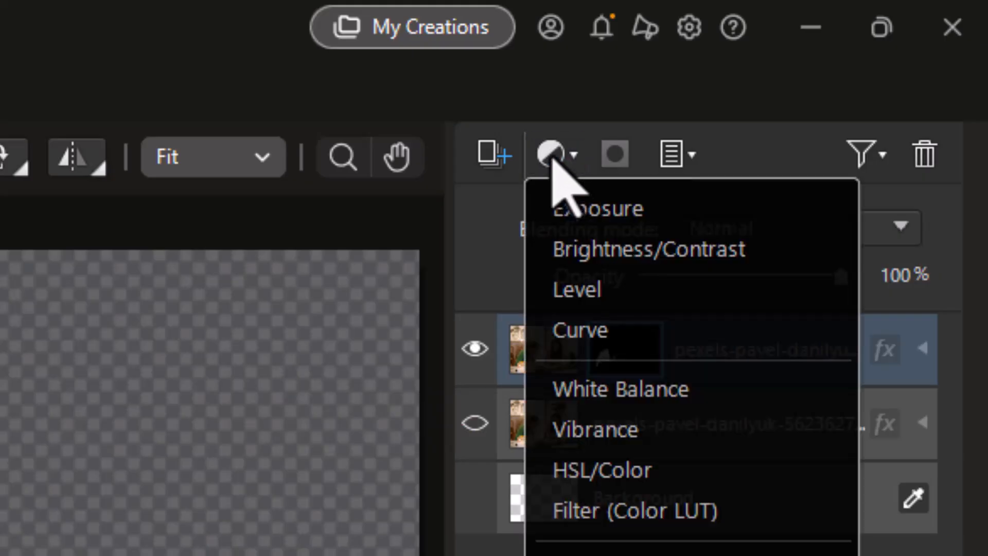
click(639, 329)
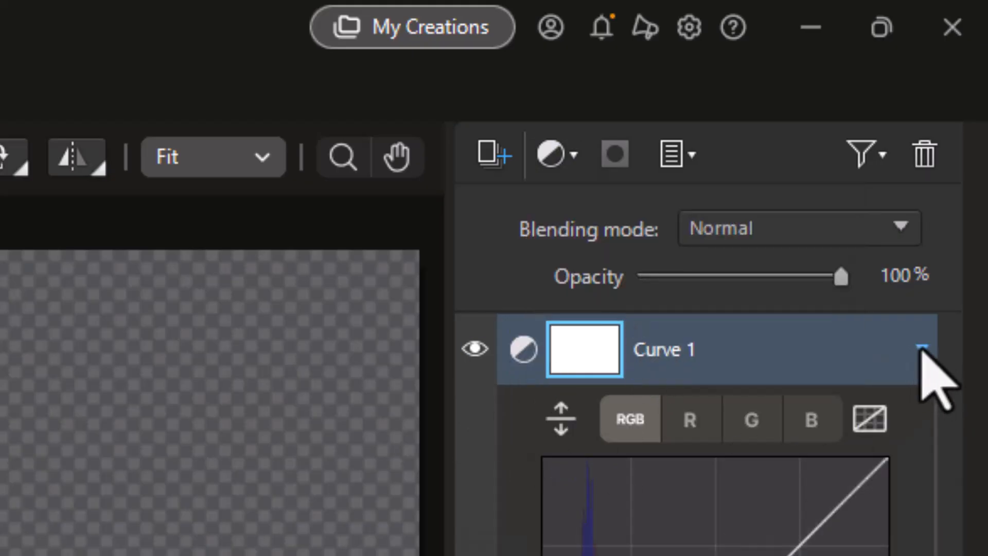
click(922, 349)
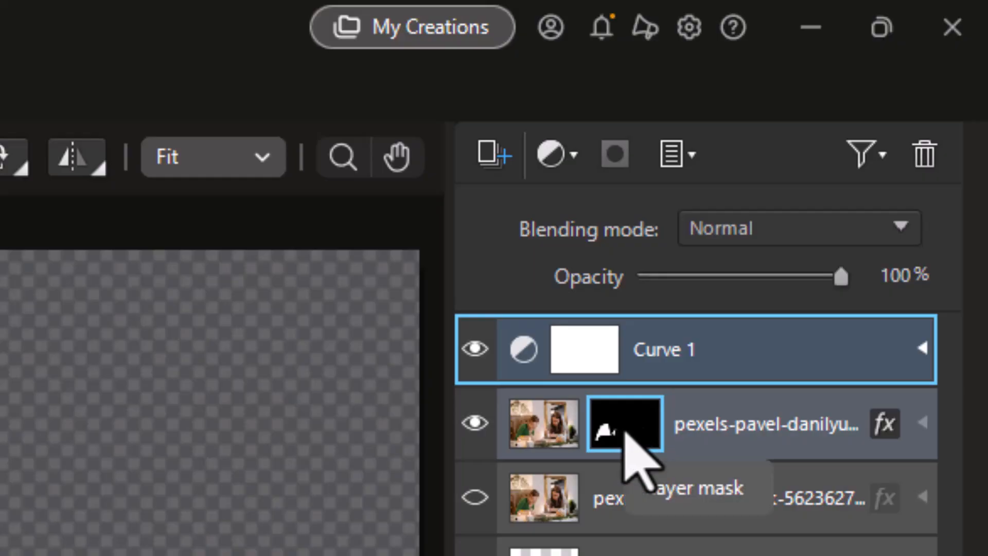
Replace the Curve layer's mask with the sweater mask and disable the layer mask on the photo copy
drag(625, 431, 585, 341)
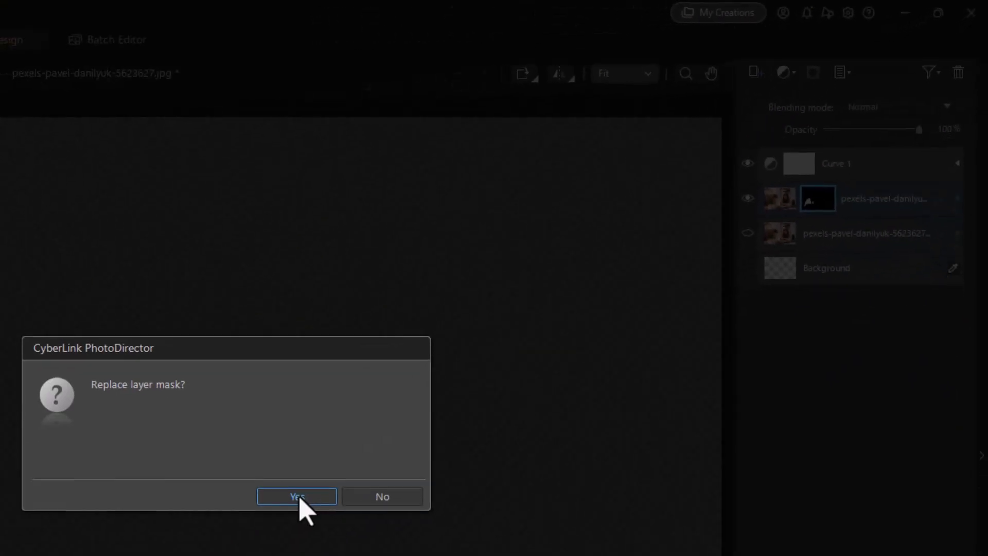
click(299, 497)
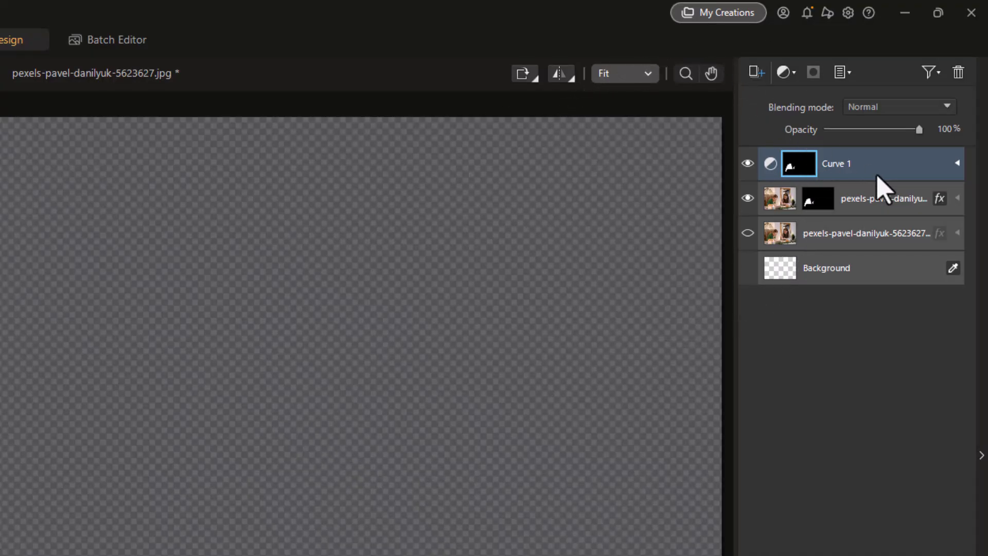
right_click(813, 206)
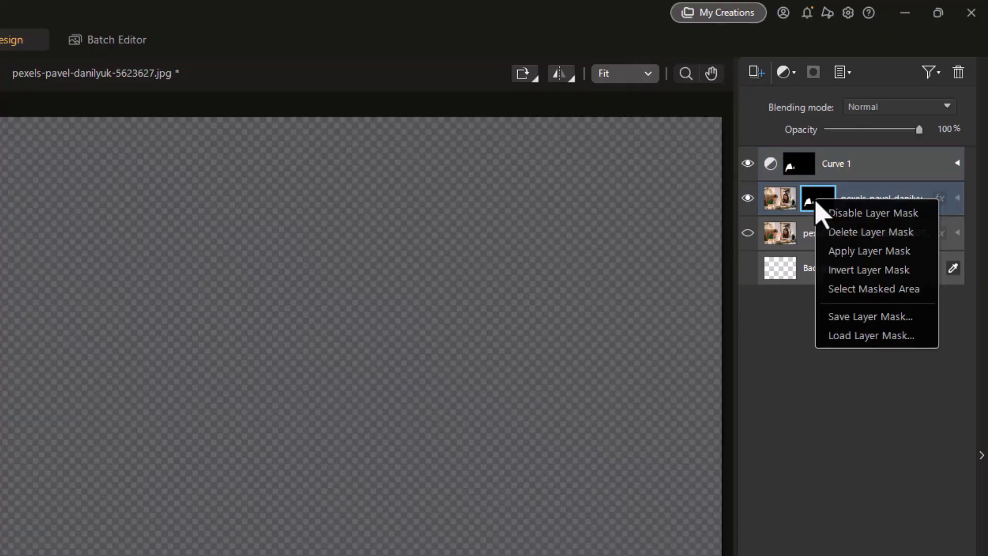
click(848, 214)
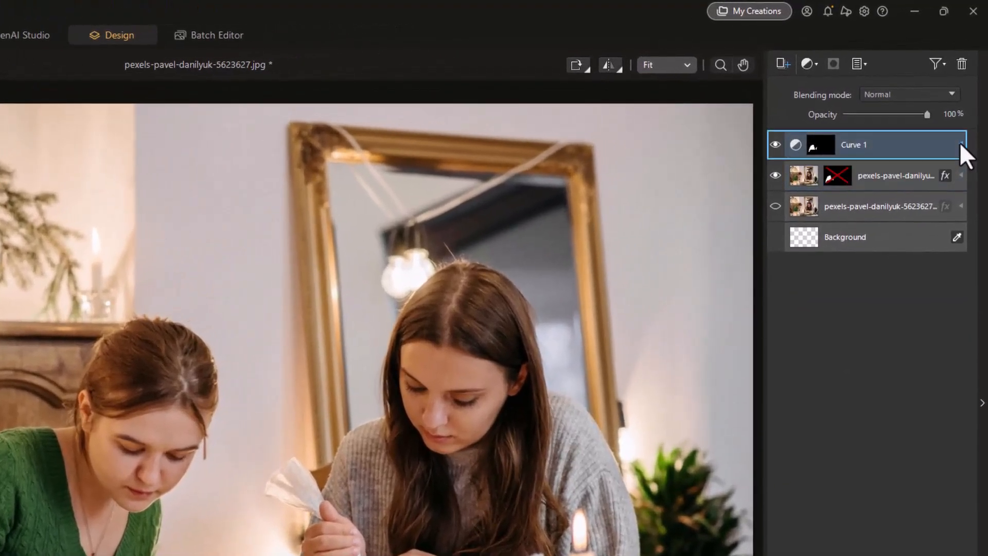
Lower the Darks of the Curve layer's green channel to -80 to recolor the sweater purple, and switch to the Pick and move tool
click(968, 106)
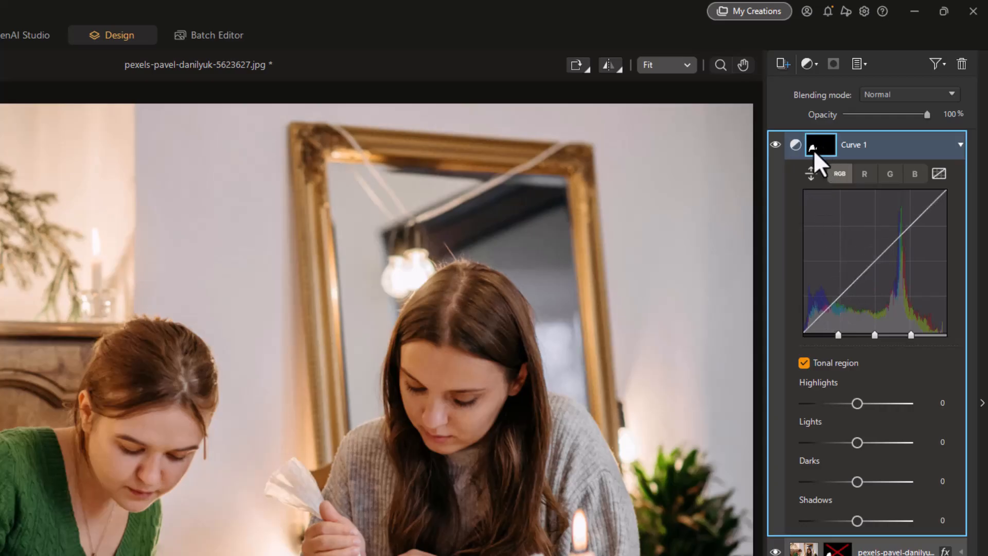
click(891, 175)
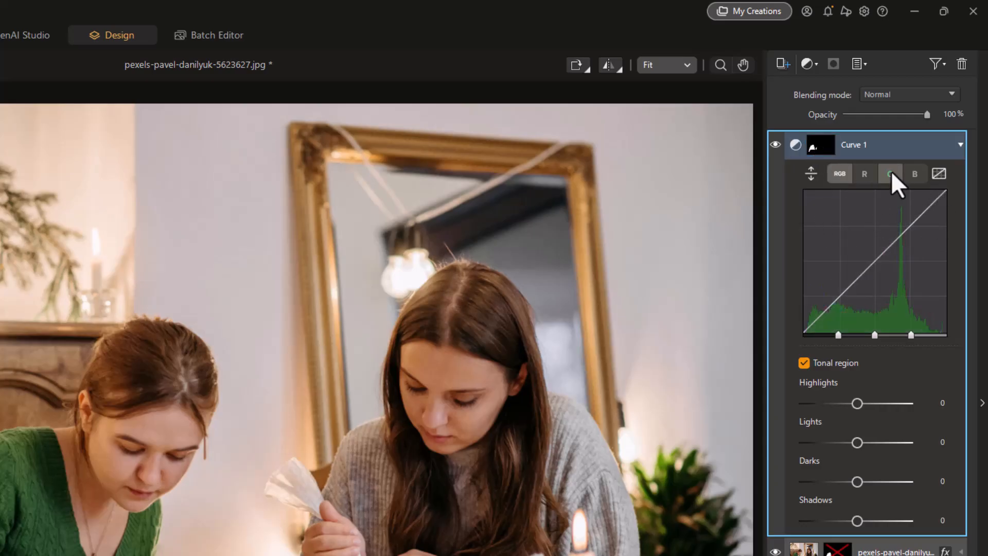
drag(848, 289, 170, 550)
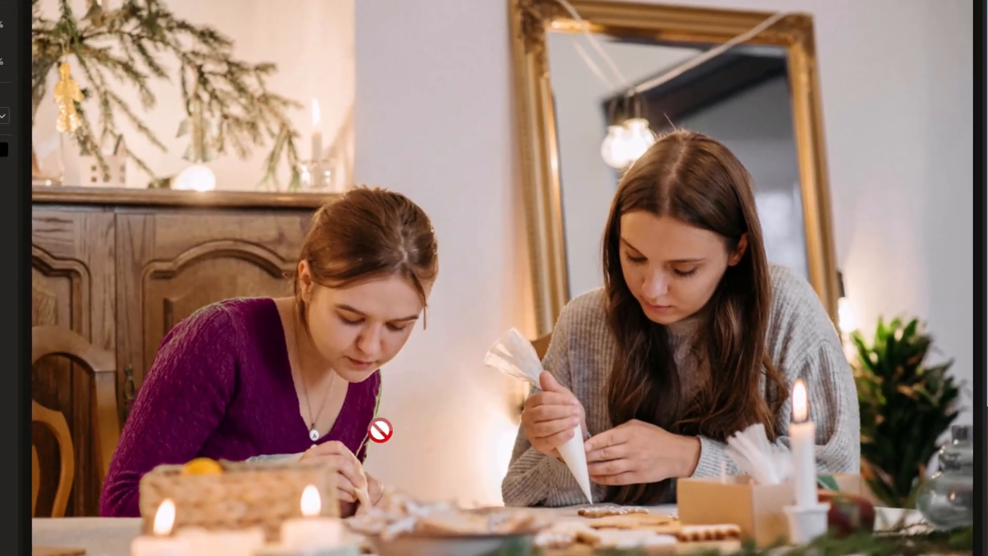
click(941, 67)
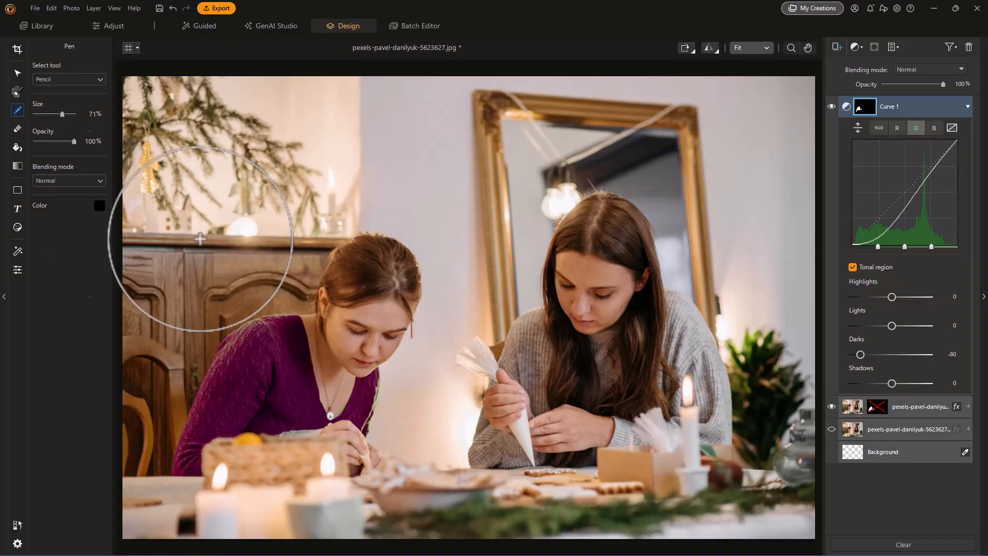
click(17, 71)
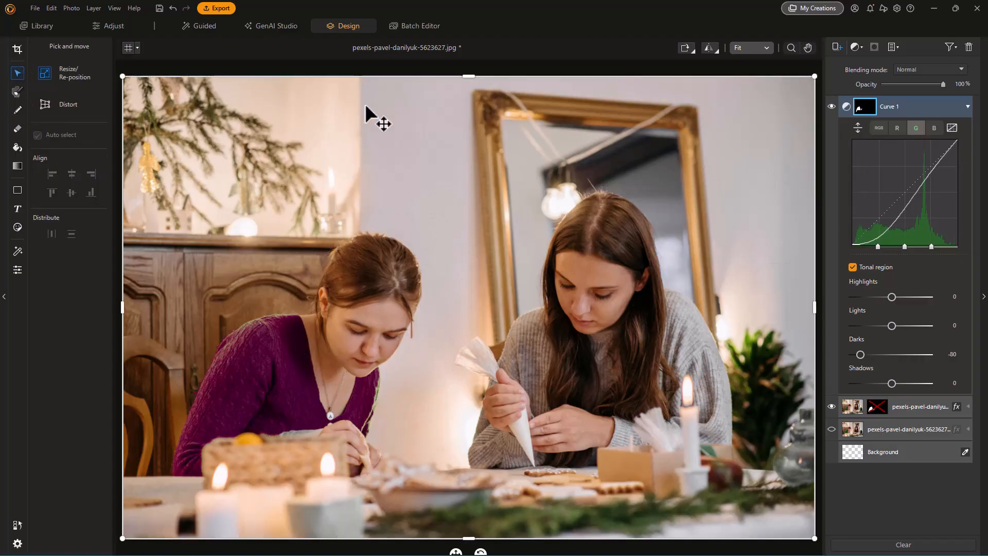
Paint over the green fringe along the sweater's edge on the Curve mask with a white Pencil at 60% size
click(791, 48)
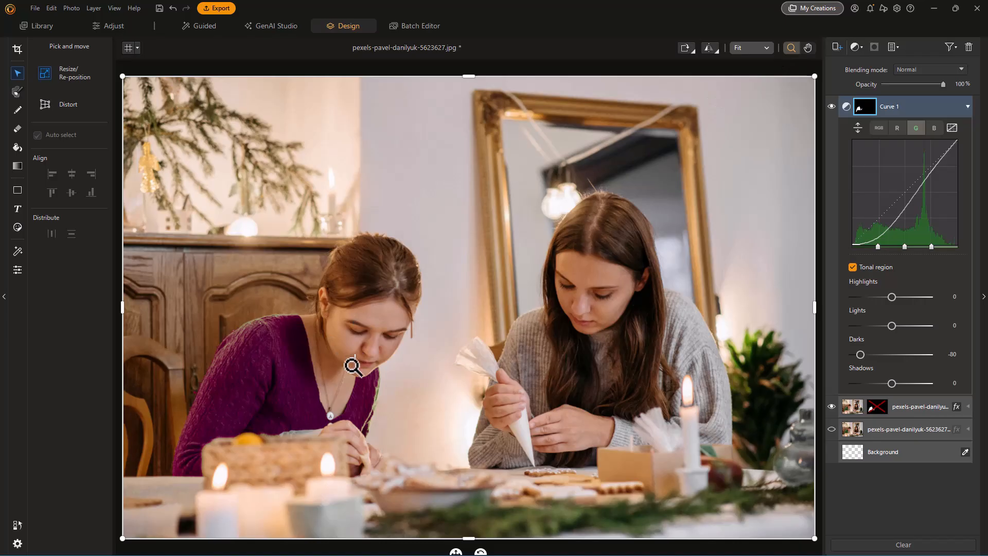
click(398, 444)
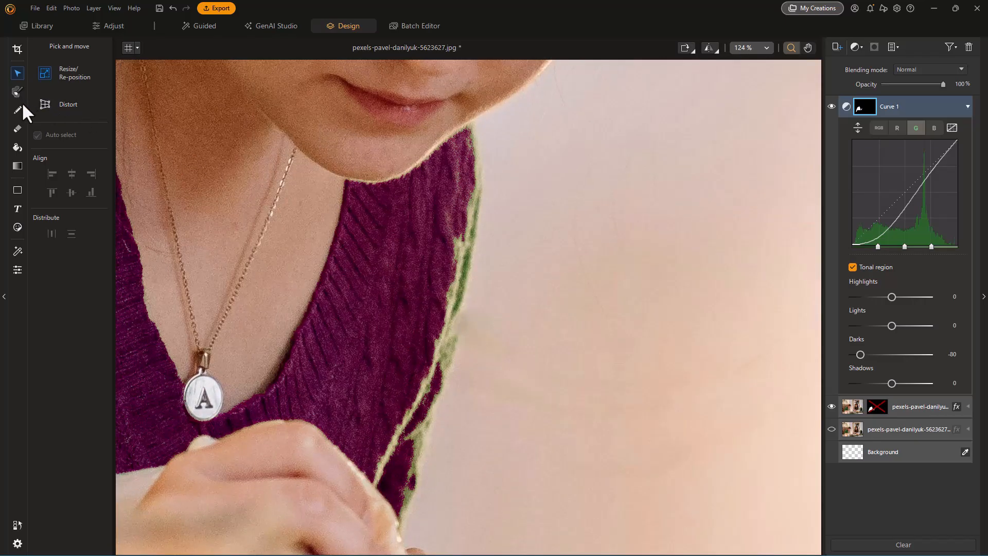
click(17, 110)
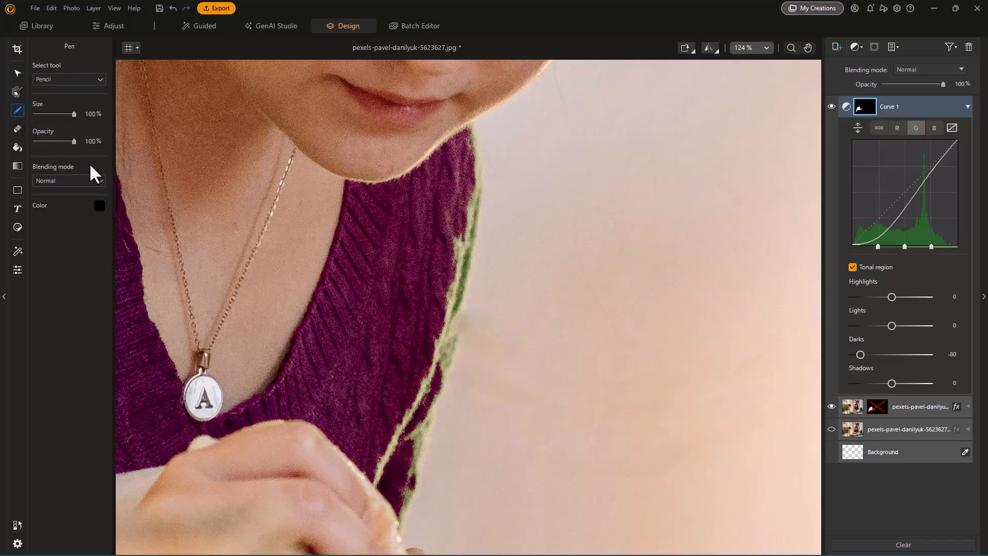
click(98, 206)
click(109, 400)
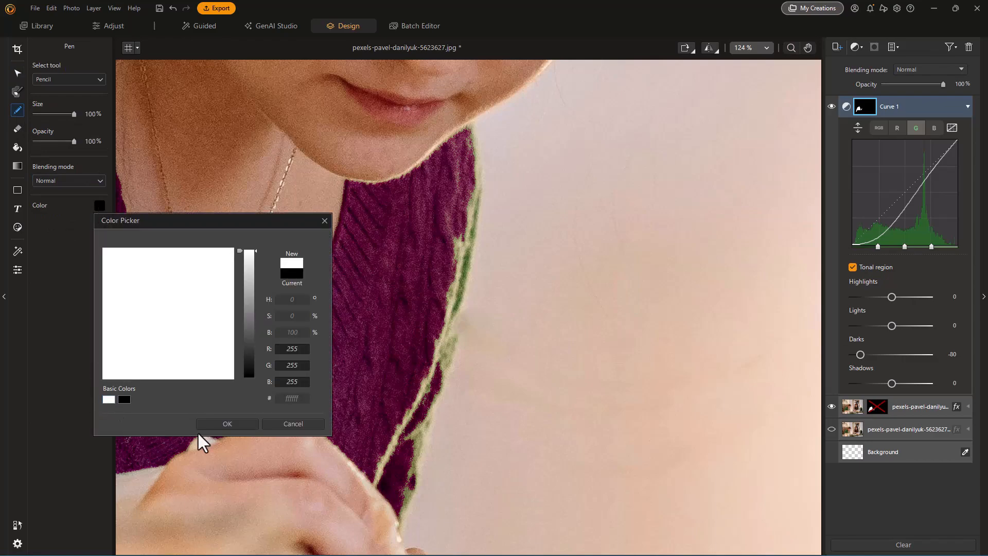
click(227, 425)
key(bracketleft)
key(bracketleft)
key(bracketleft)
key(bracketleft)
key(bracketleft)
key(bracketleft)
key(bracketleft)
key(bracketleft)
key(bracketleft)
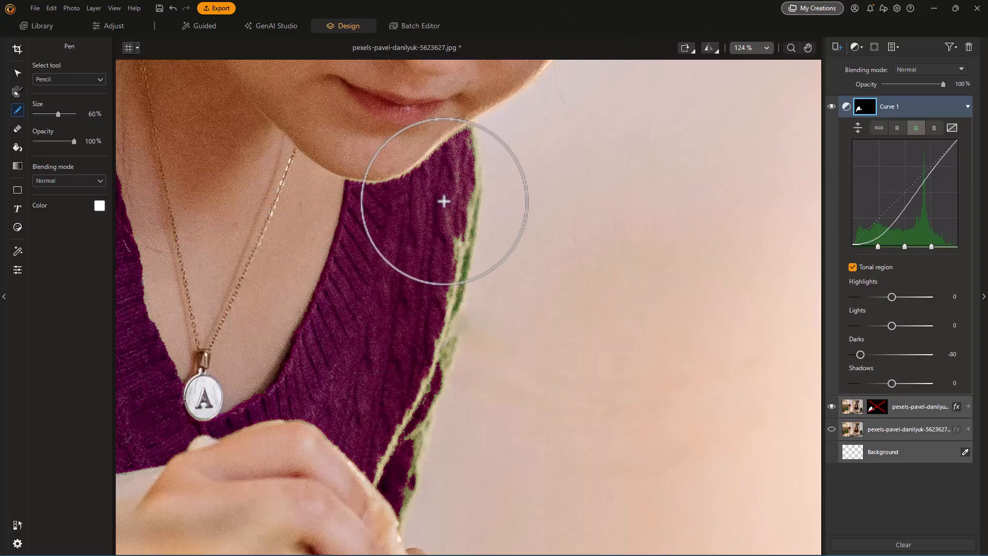
drag(443, 217, 391, 438)
Reduce the Pencil size to 18%, paint out the remaining green edge near the wrist on the Curve mask, and fit the photo in view
key(bracketleft)
key(bracketleft)
key(bracketleft)
key(bracketleft)
key(bracketleft)
key(bracketleft)
key(bracketleft)
key(bracketleft)
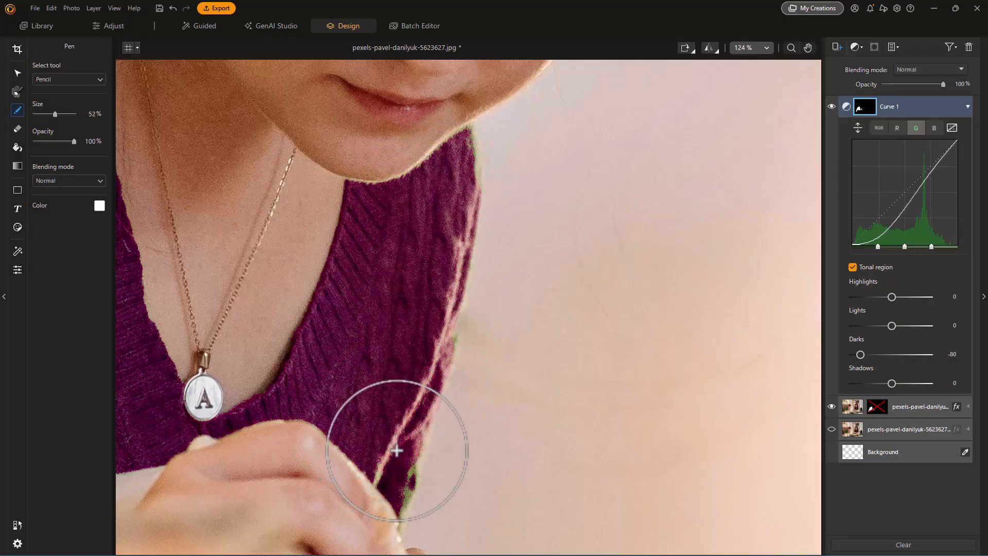
key(bracketleft)
key(bracketleft)
mouse_move(403, 469)
mouse_down()
mouse_move(407, 498)
mouse_move(376, 471)
mouse_move(385, 476)
mouse_move(385, 428)
mouse_move(417, 336)
mouse_move(424, 346)
mouse_move(467, 143)
mouse_move(471, 189)
mouse_move(439, 290)
mouse_move(435, 239)
mouse_up()
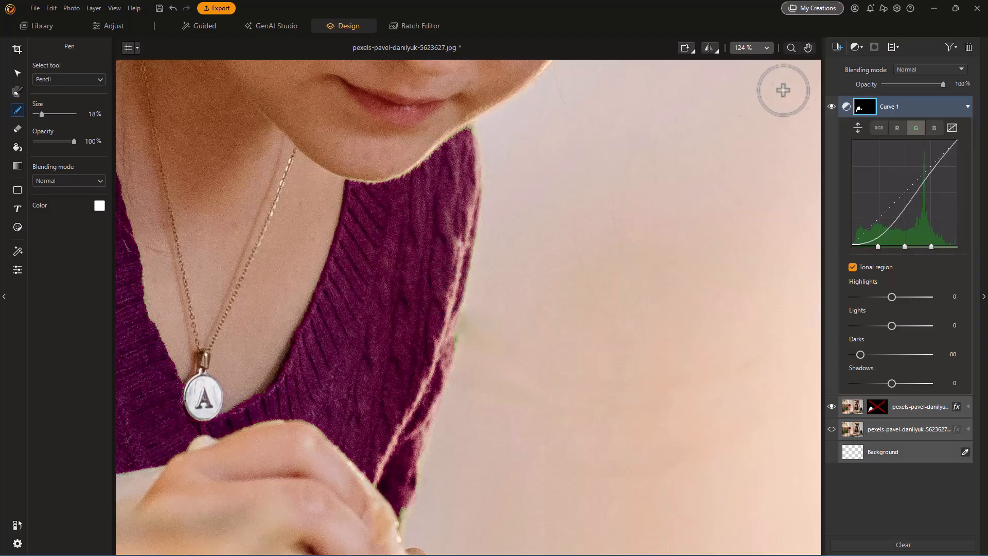
click(758, 49)
click(745, 65)
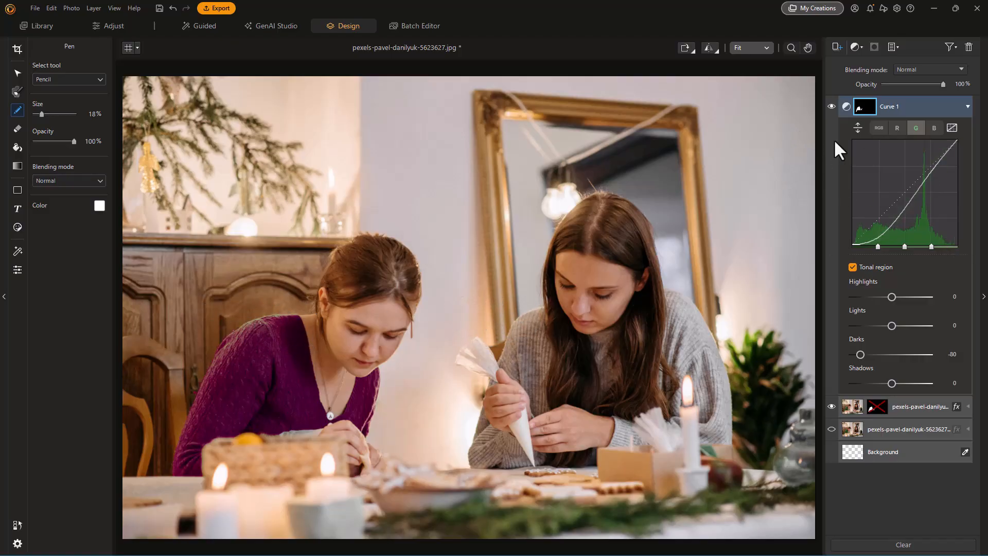
Collapse the Curve settings and add a Brightness/Contrast adjustment layer above it with brightness set to 3
click(967, 105)
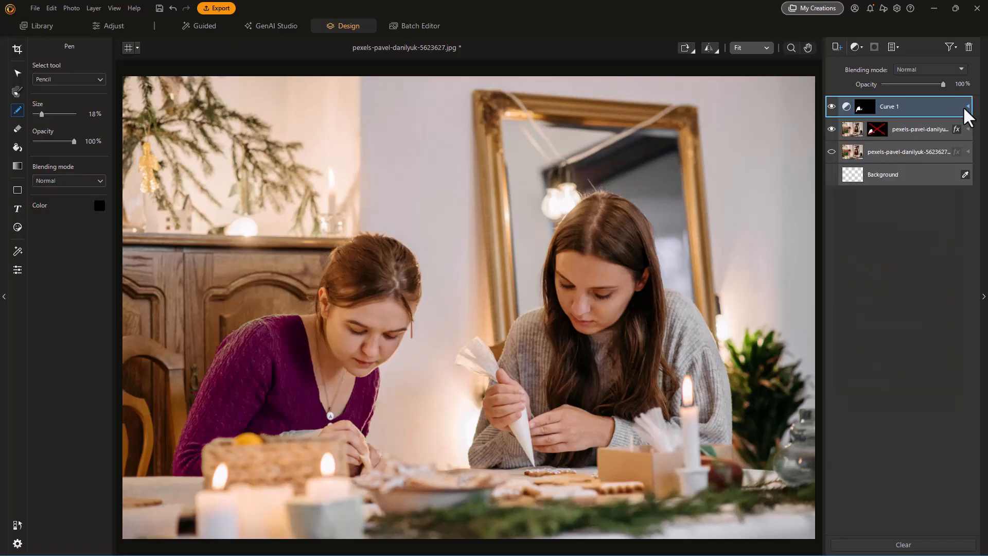
click(856, 45)
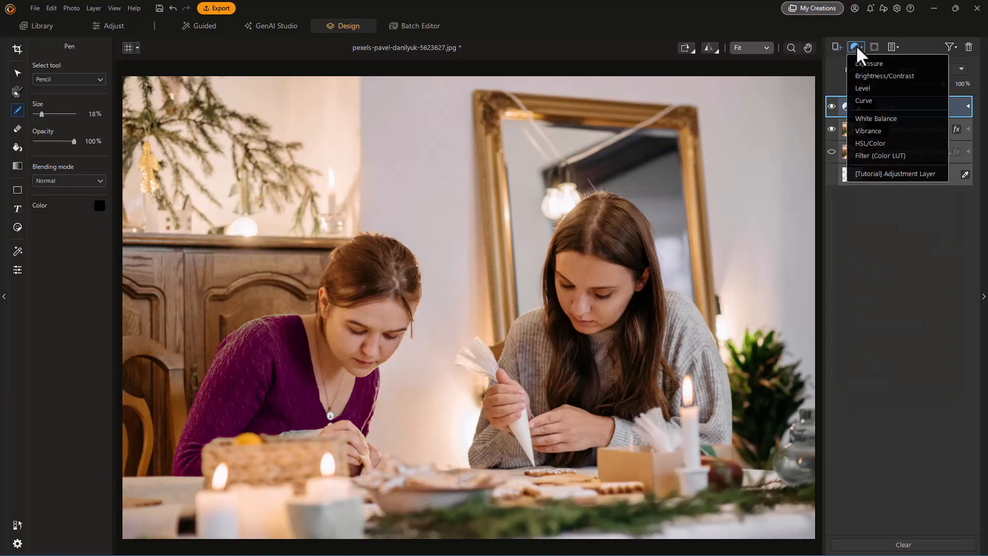
click(878, 76)
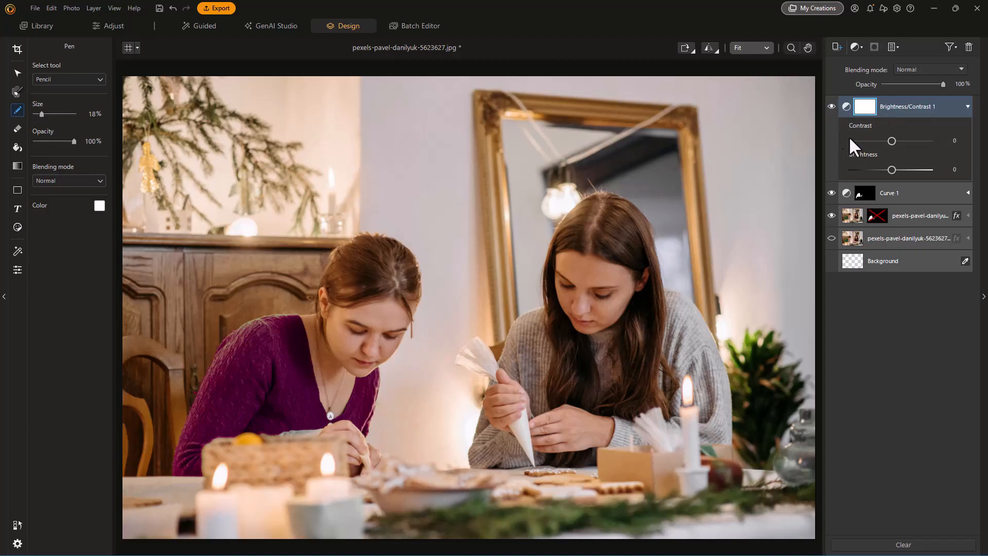
drag(891, 168, 838, 171)
drag(902, 169, 986, 178)
mouse_move(878, 170)
mouse_down()
mouse_move(901, 170)
mouse_move(890, 171)
mouse_up()
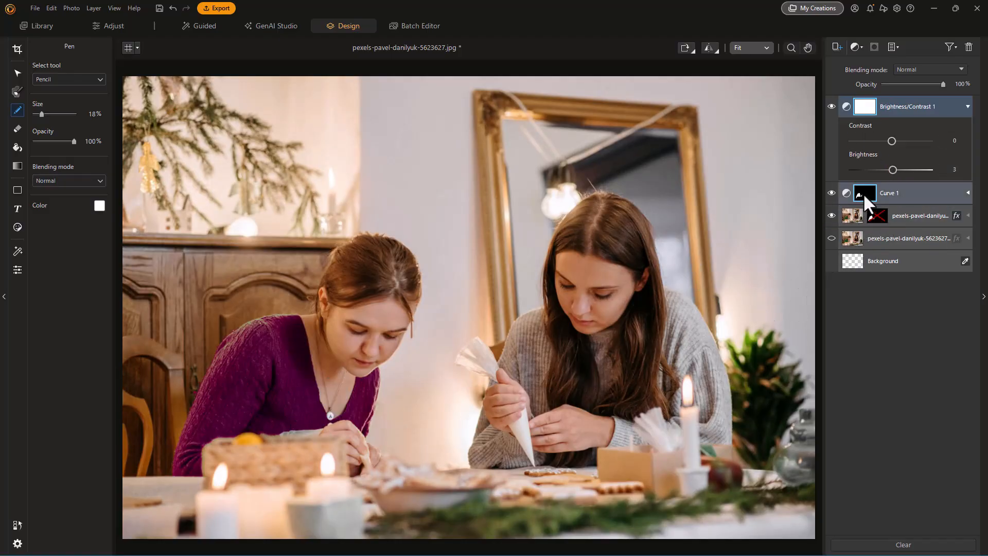
Replace the Brightness/Contrast layer's mask with a duplicate of the Curve layer's mask and set the brightness to 6
drag(864, 193, 867, 104)
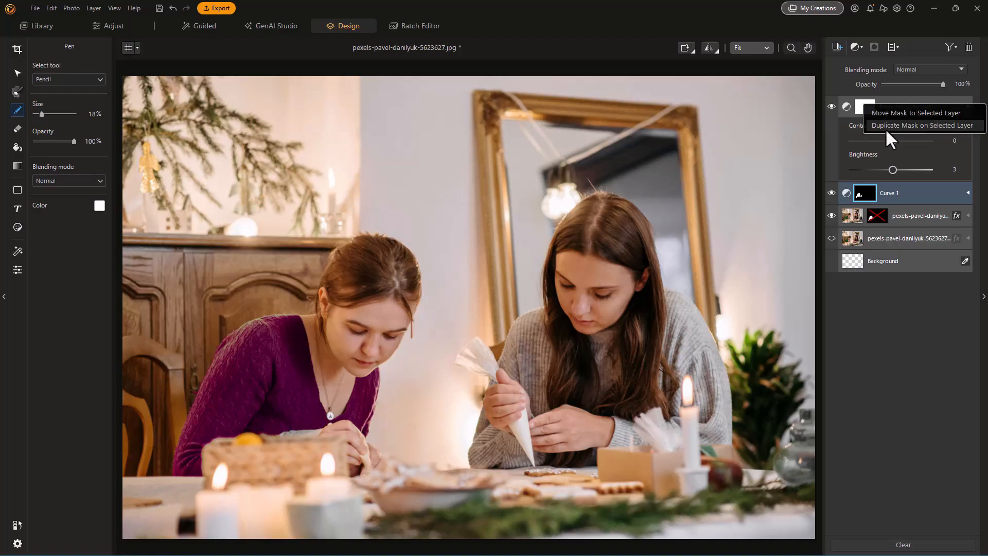
click(885, 128)
click(548, 323)
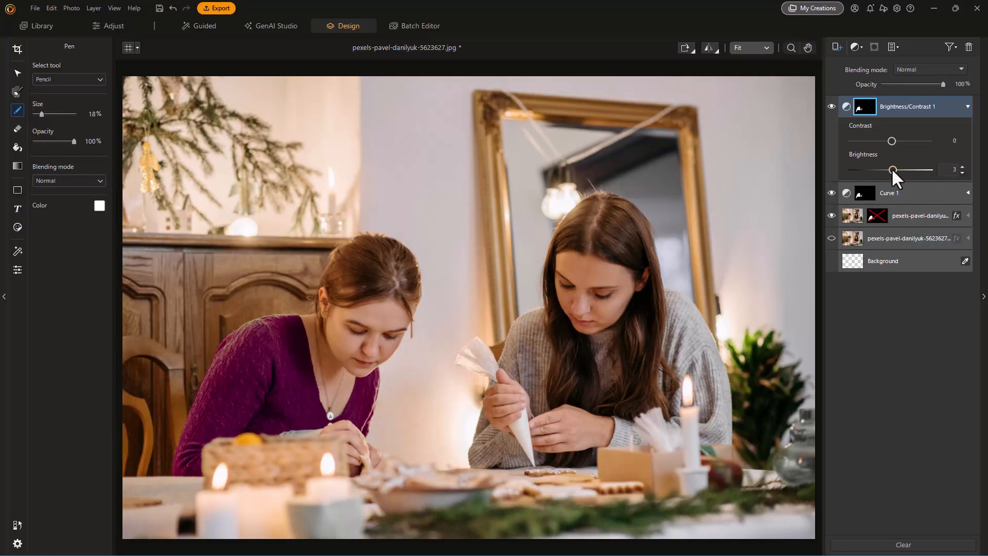
drag(931, 170, 894, 171)
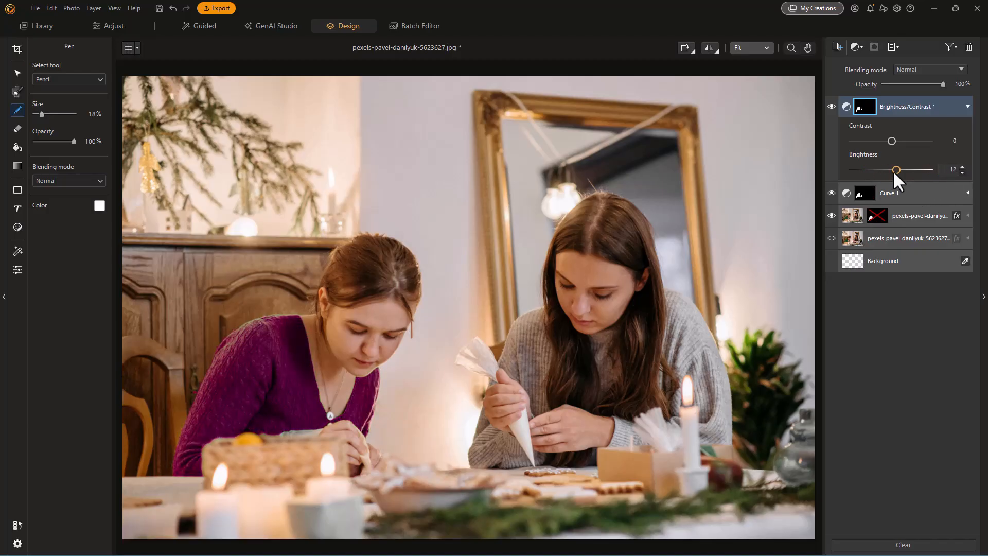
Hide and show the Curve and Brightness/Contrast layers to compare the sweater with its original color
click(832, 192)
click(831, 105)
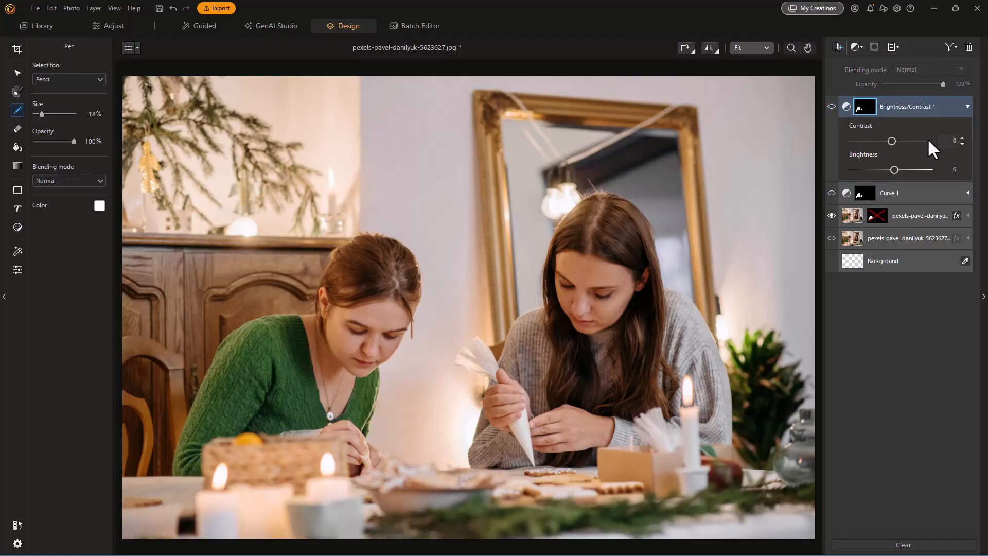
click(831, 191)
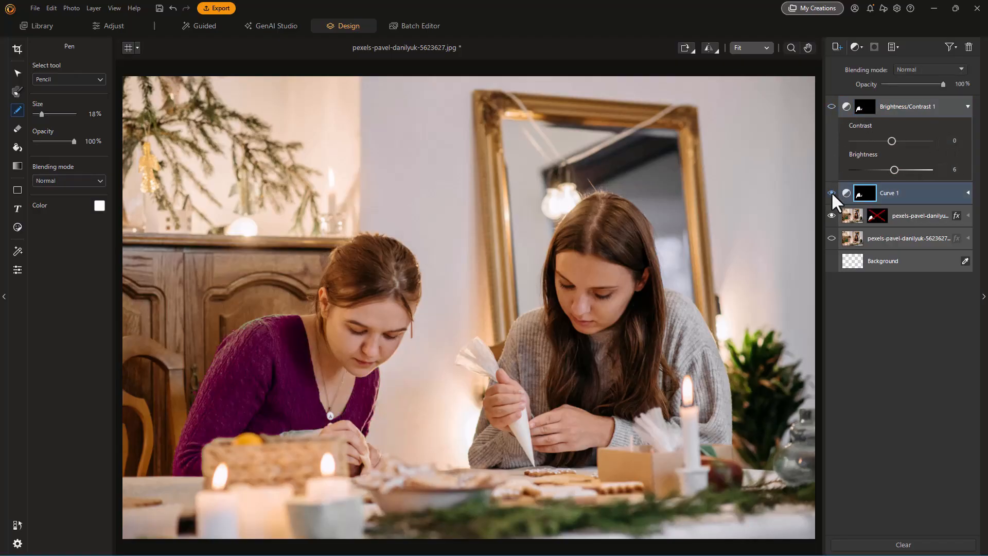
click(833, 106)
Make the lower photo layer visible and add a layer mask to it
click(847, 242)
click(832, 238)
click(873, 47)
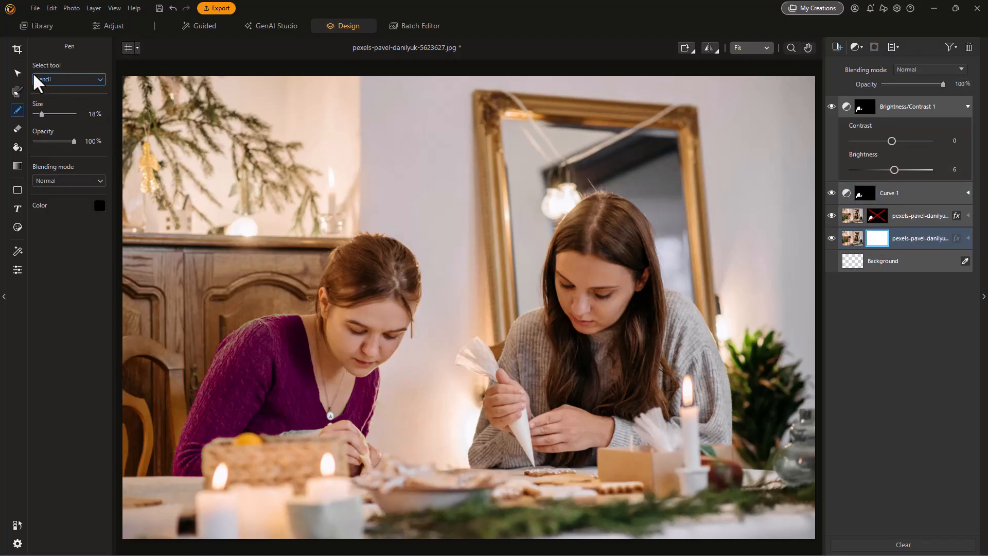
Mask out everything except the gray-sweater woman's face on the lower photo layer, using an inverted Magic Wand selection
click(17, 91)
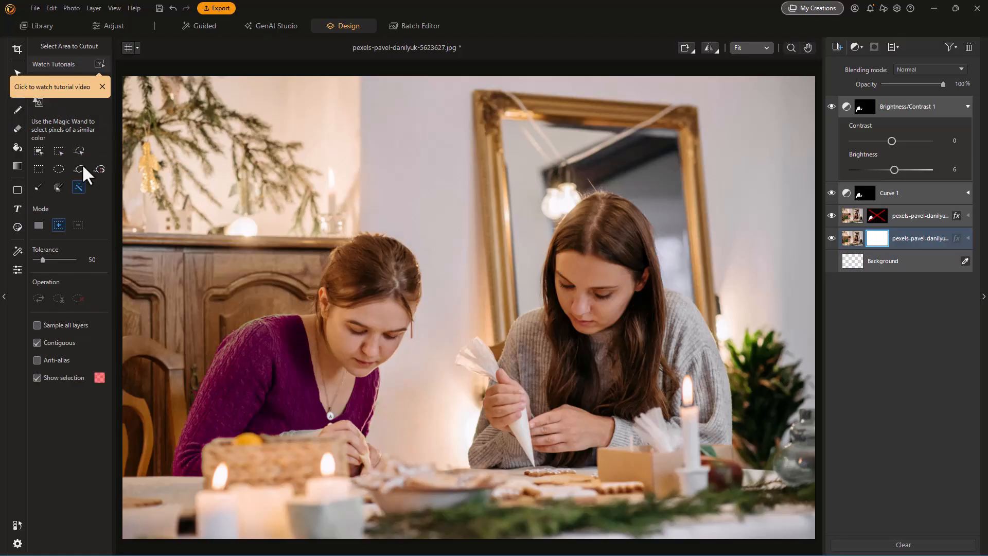
click(600, 281)
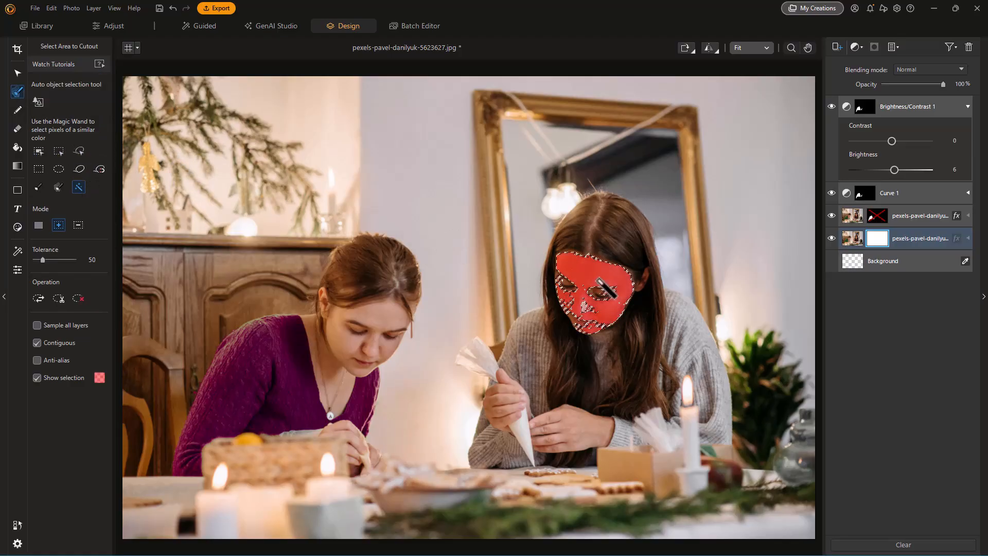
click(575, 323)
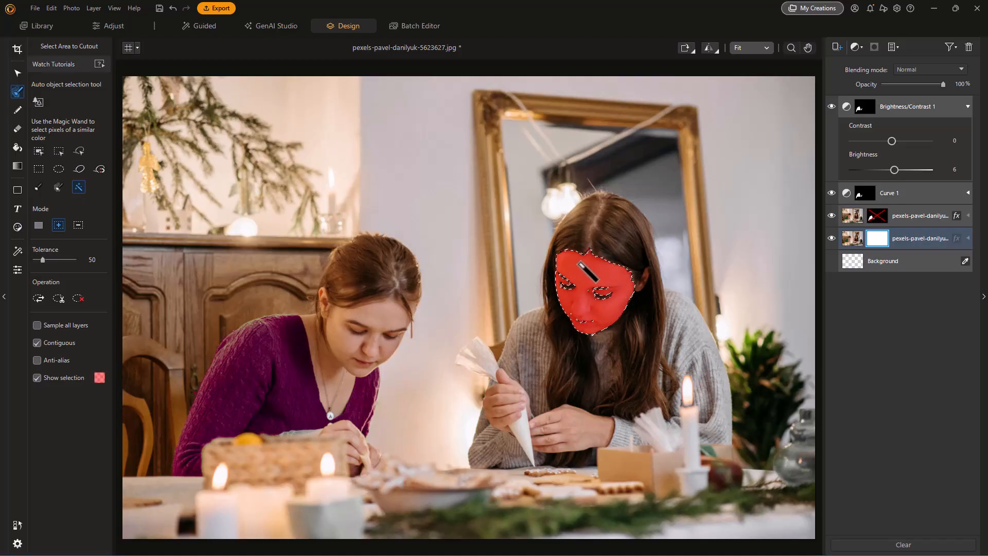
click(36, 296)
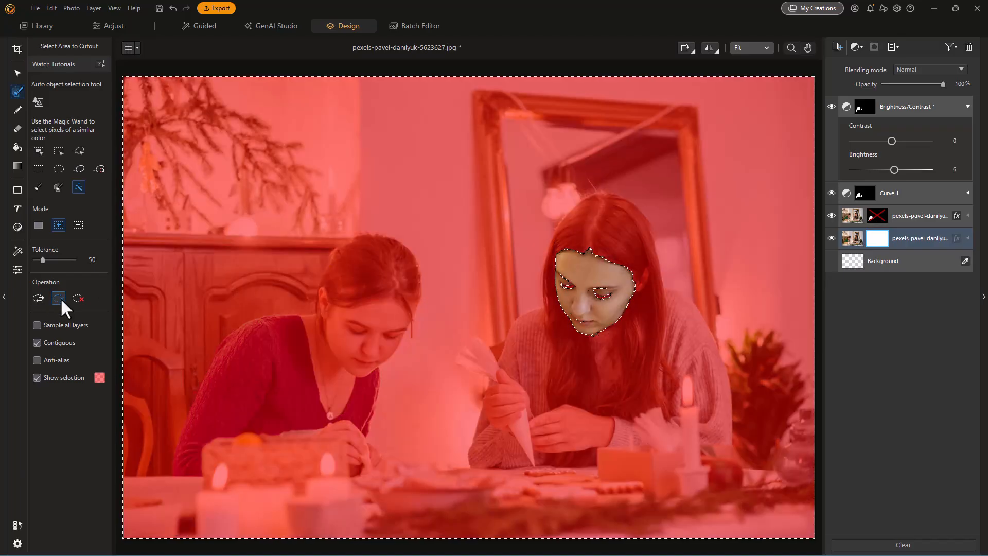
click(59, 298)
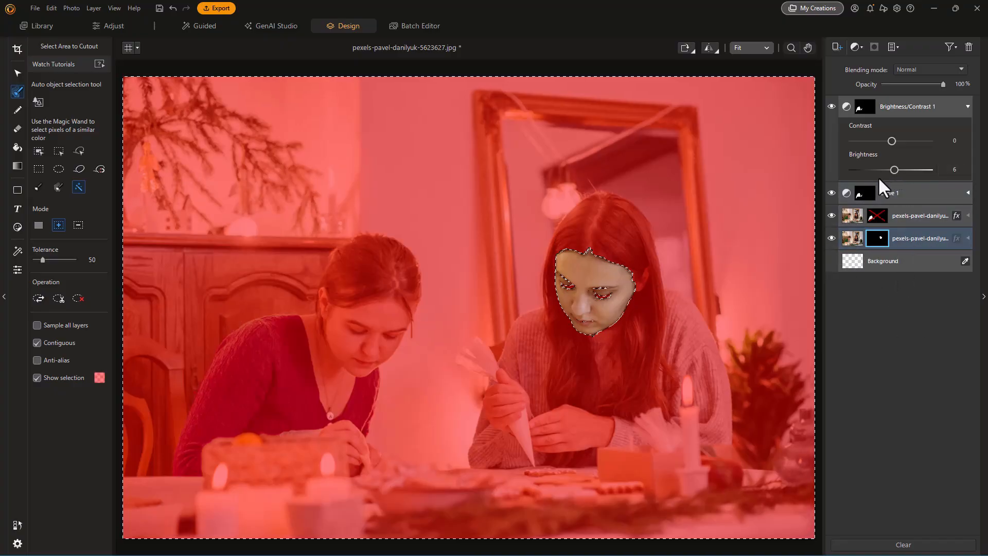
key(ctrl+d)
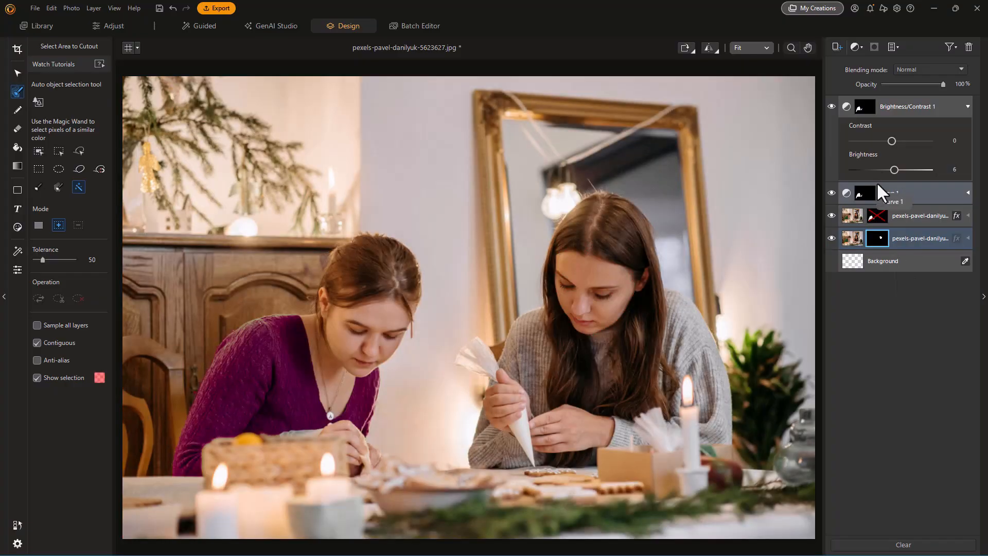
Add a Filter (Color LUT) layer with the Cool Retro preset and move it to the top of the layer stack
click(856, 47)
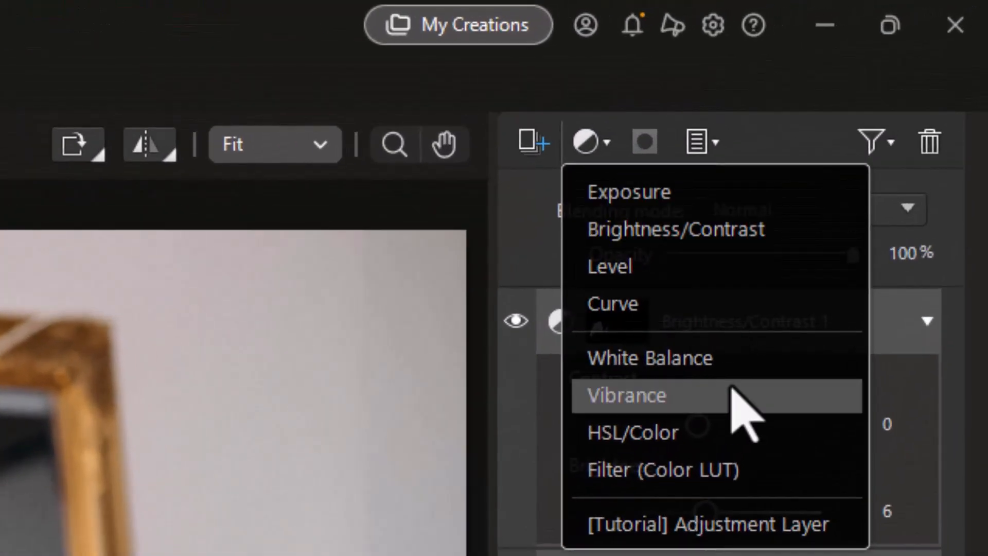
click(707, 471)
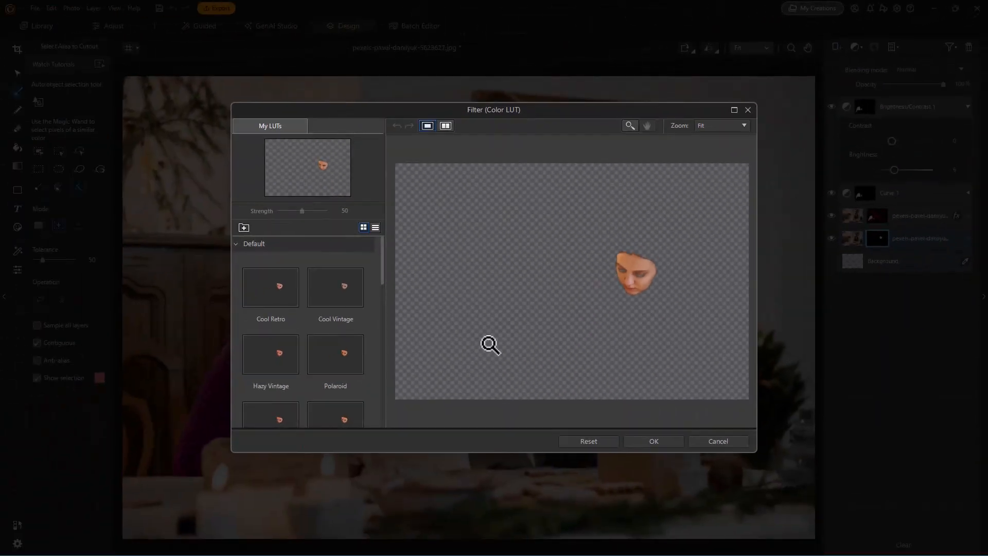
click(277, 293)
click(646, 443)
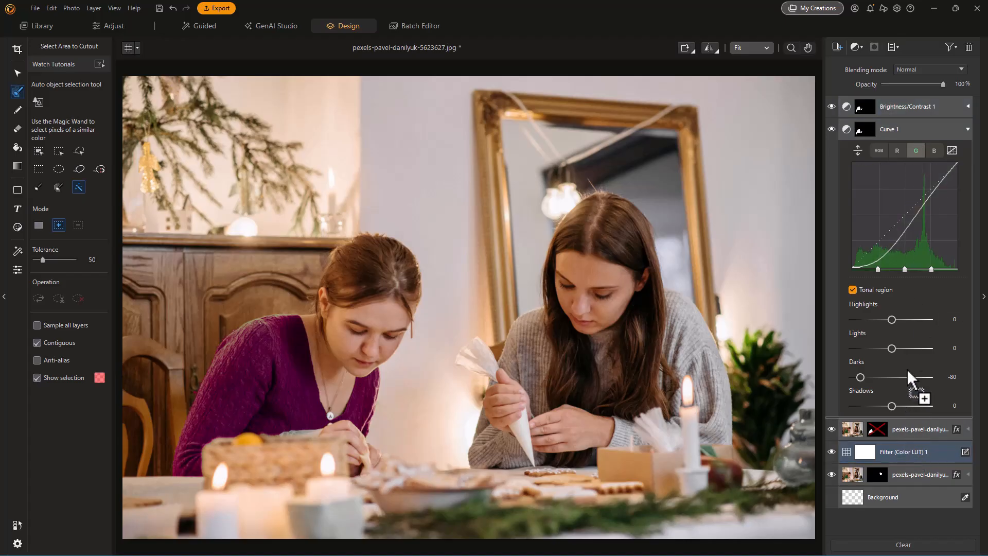
drag(905, 452, 902, 110)
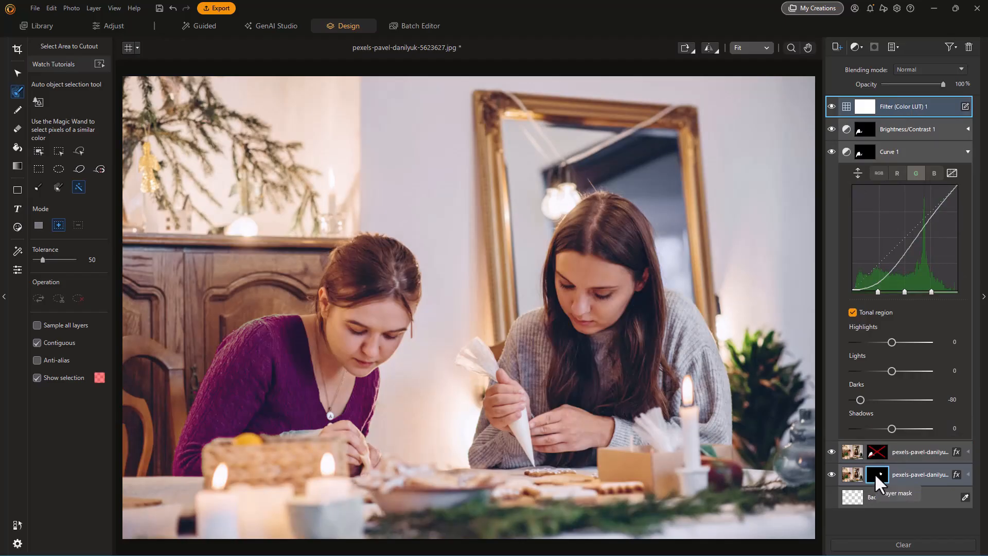
Replace the Color LUT layer's mask with a duplicate of the face mask and hide the lower photo layer
drag(875, 473, 859, 99)
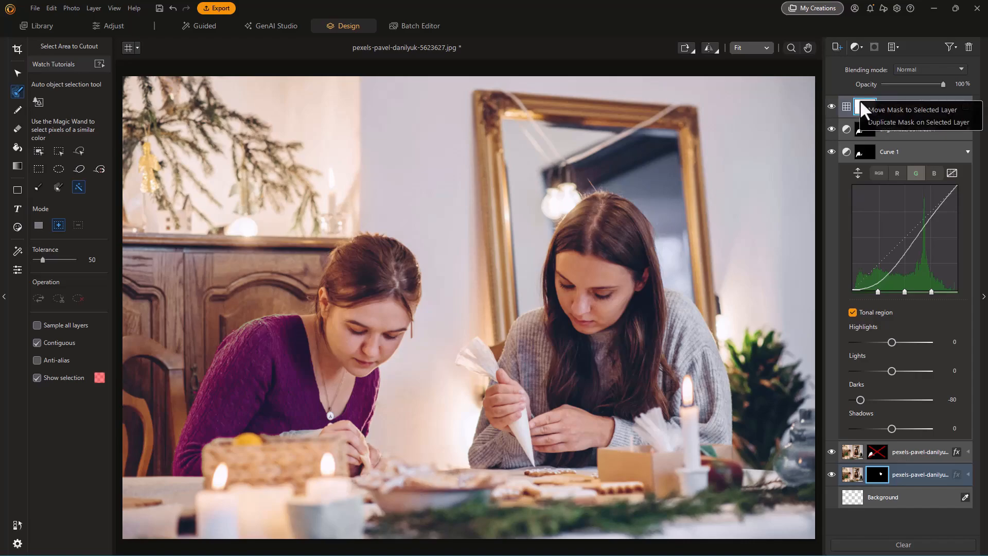
click(895, 123)
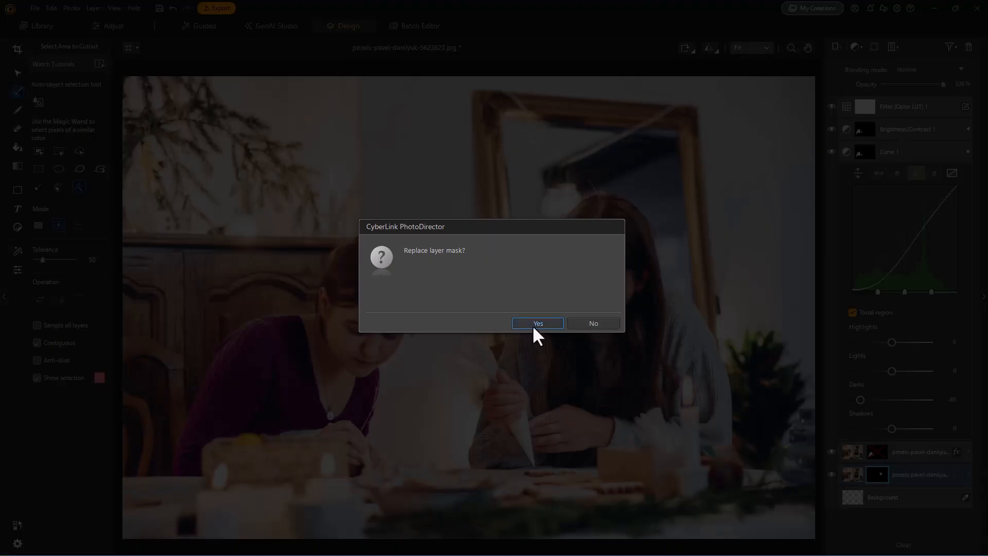
click(536, 324)
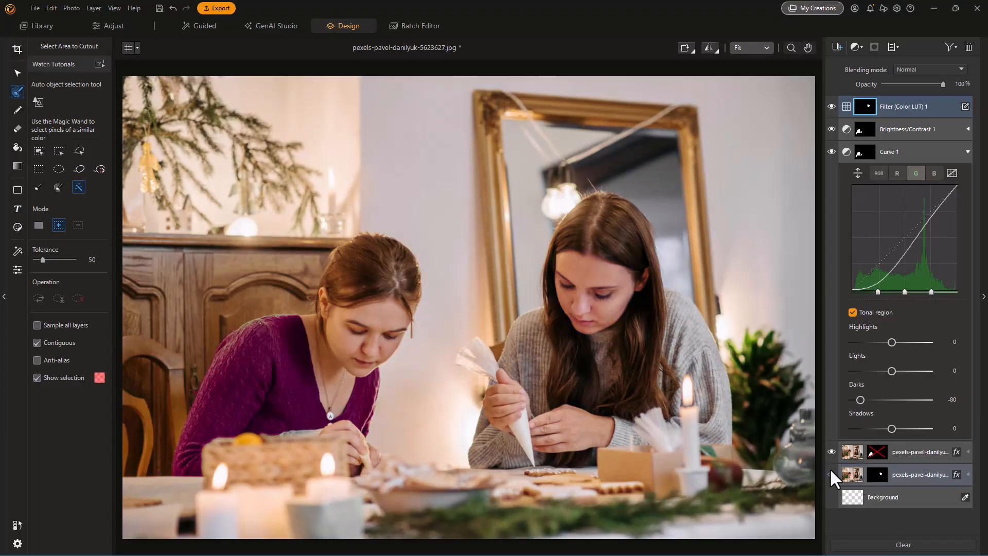
click(832, 474)
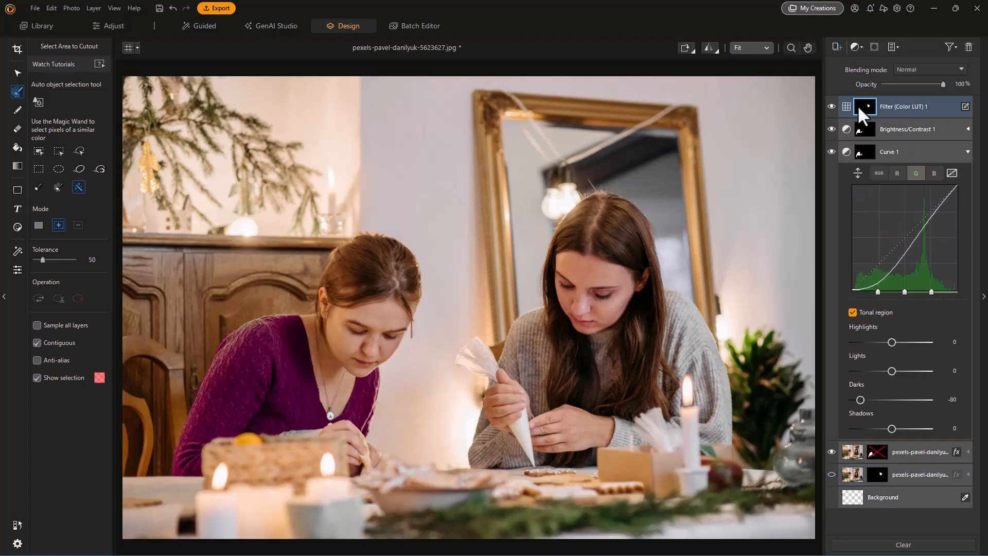
Change the Color LUT filter layer's preset to the second Bright & Defined LUT in the Spring Styles group
click(966, 106)
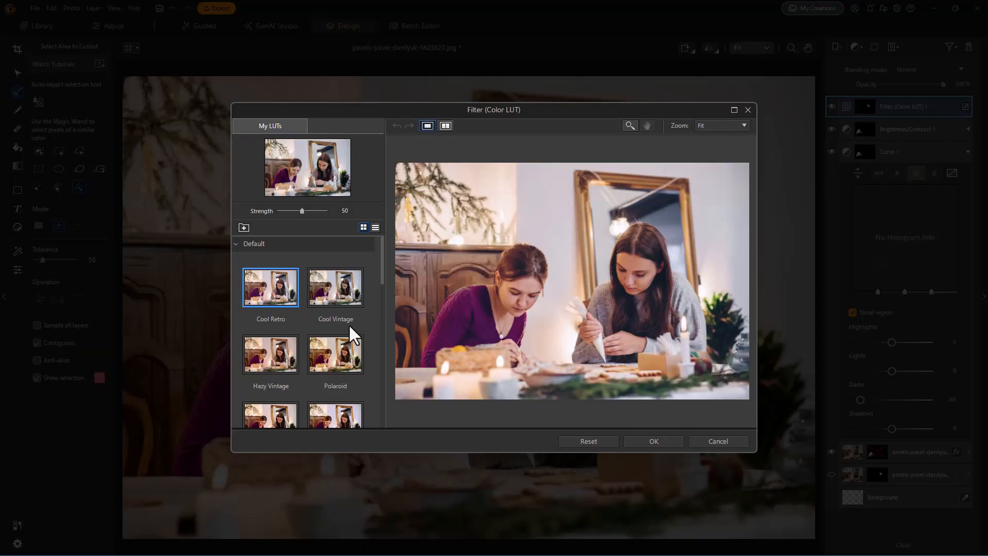
drag(381, 270, 373, 403)
scroll(375, 405, down, 2)
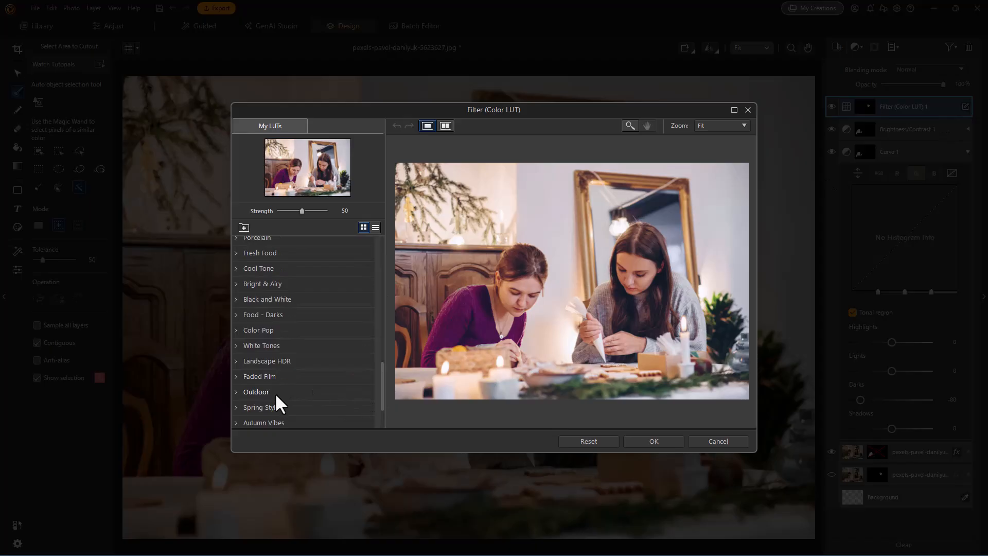
click(272, 406)
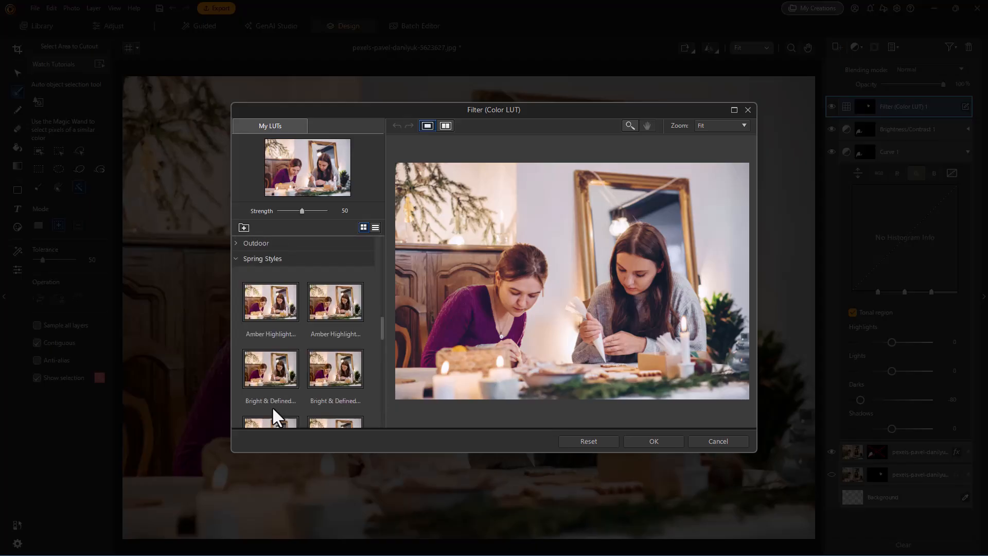
click(338, 353)
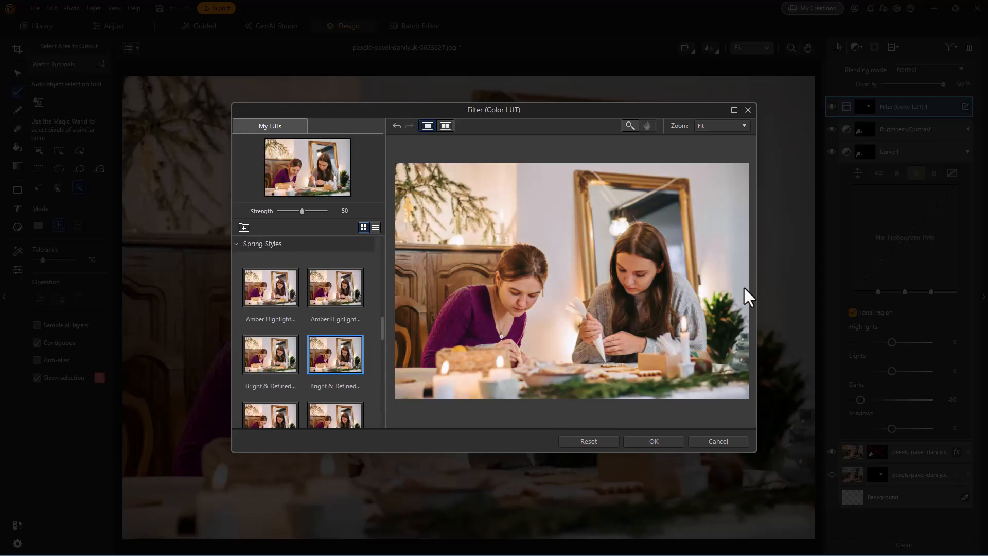
click(649, 442)
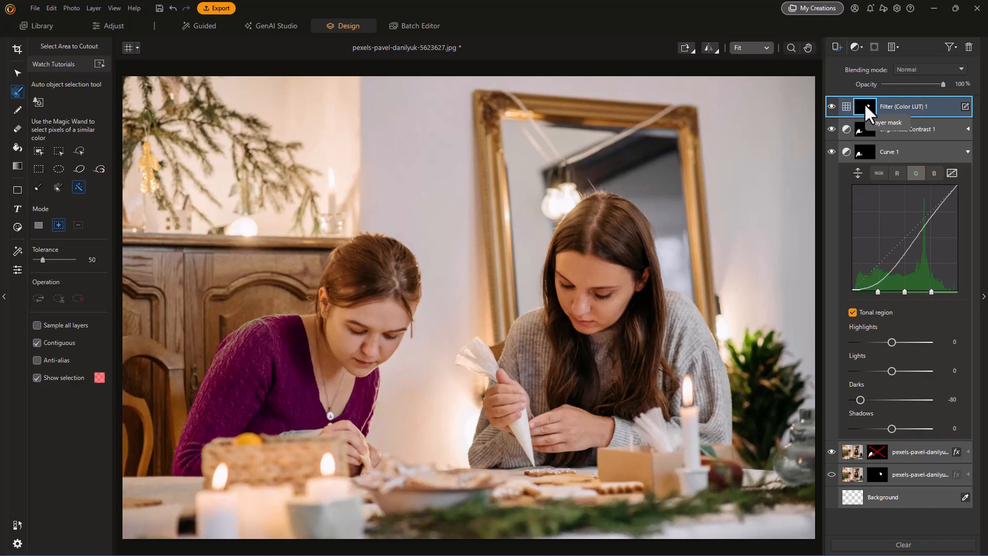
Compare the woman's face with and without the Color LUT filter by toggling the layer's visibility
click(831, 106)
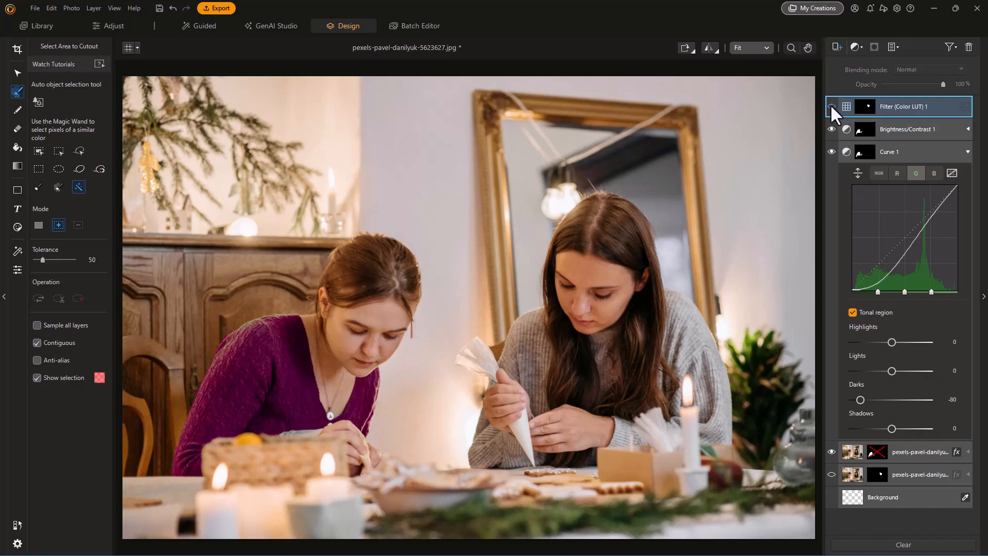
click(830, 106)
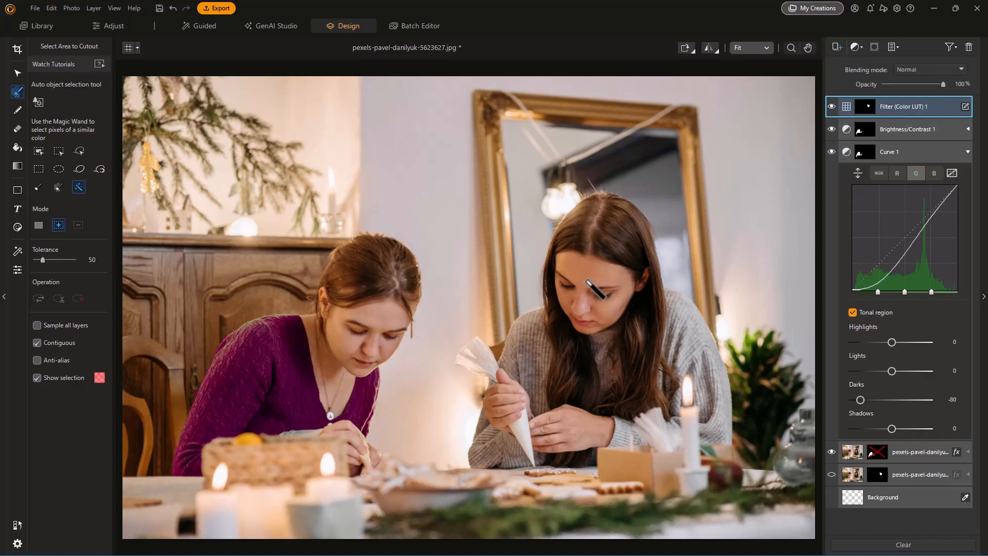
click(863, 108)
click(831, 105)
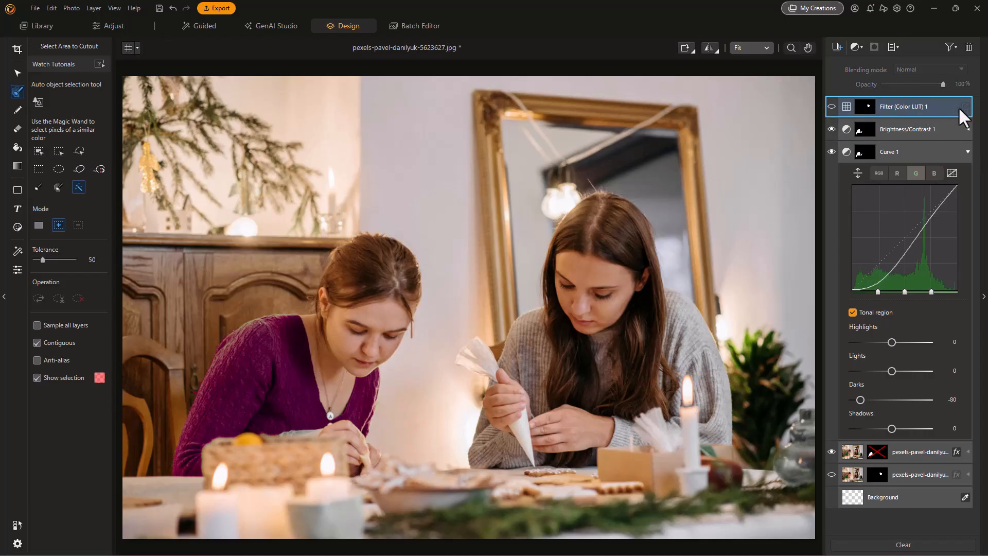
click(831, 106)
Switch the Color LUT filter layer to the Soft Pink Template 04 preset, keeping the layer at 100% opacity
click(966, 106)
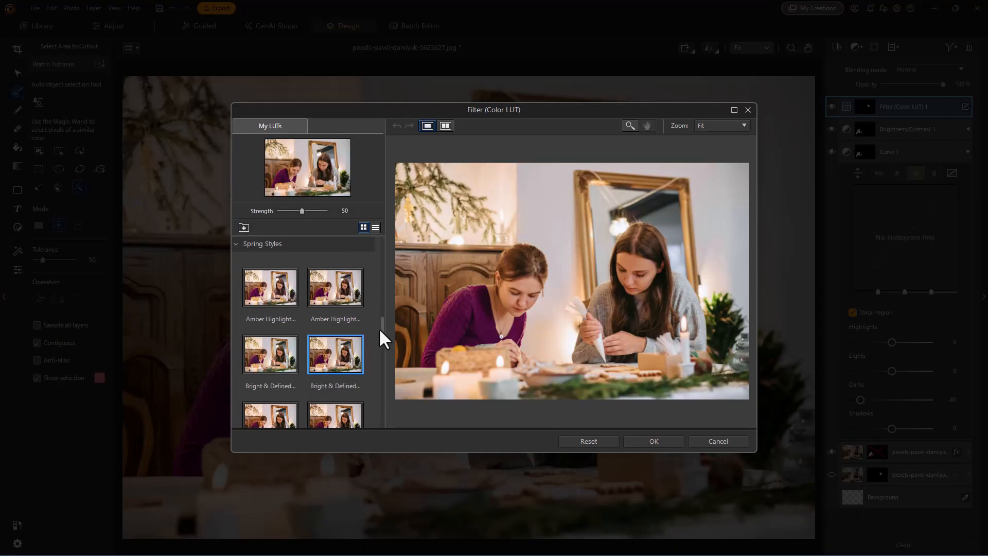
drag(382, 320, 391, 424)
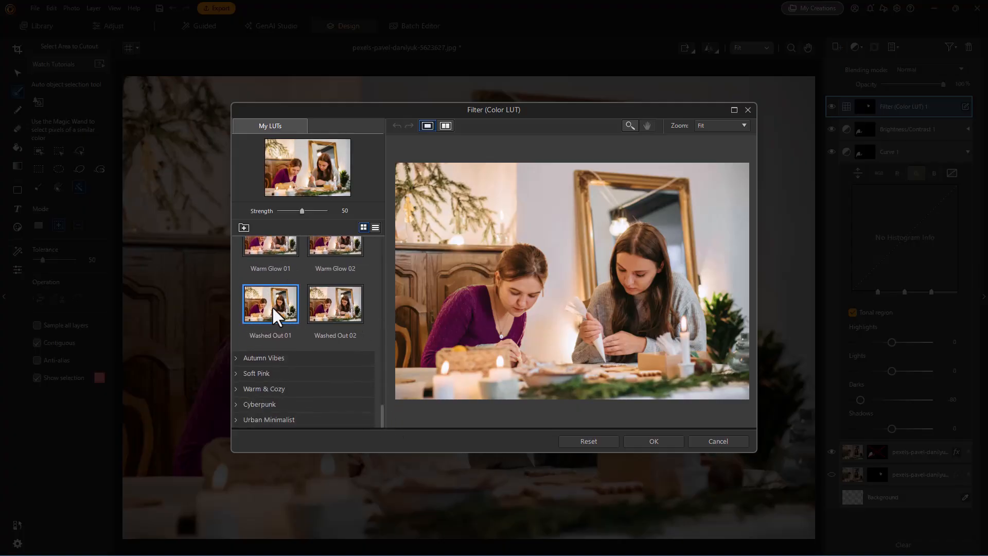
click(262, 373)
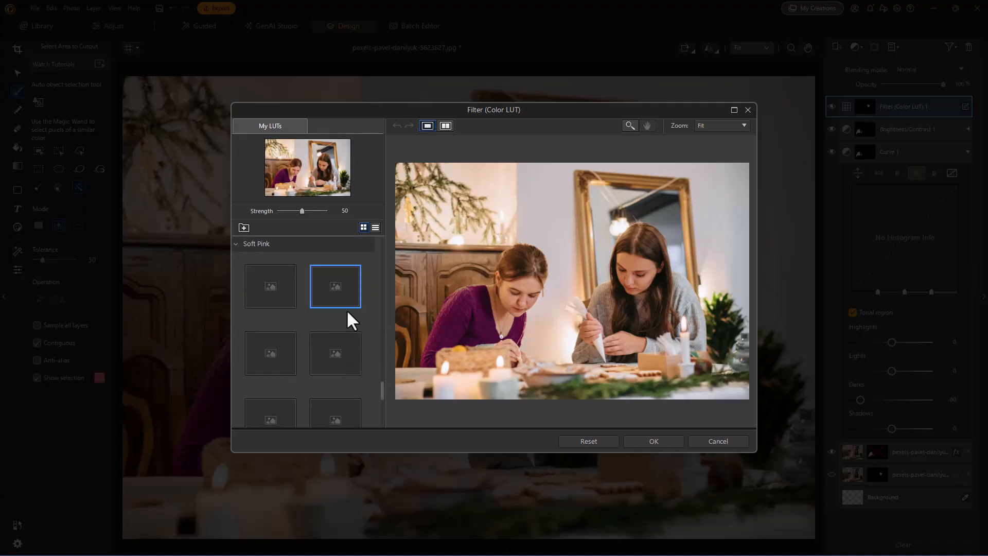
click(337, 355)
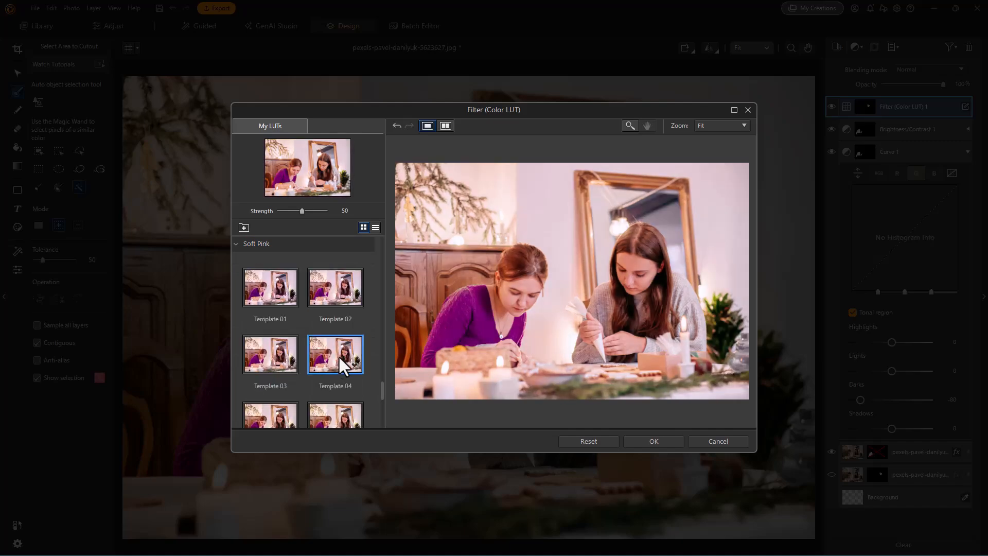
click(649, 439)
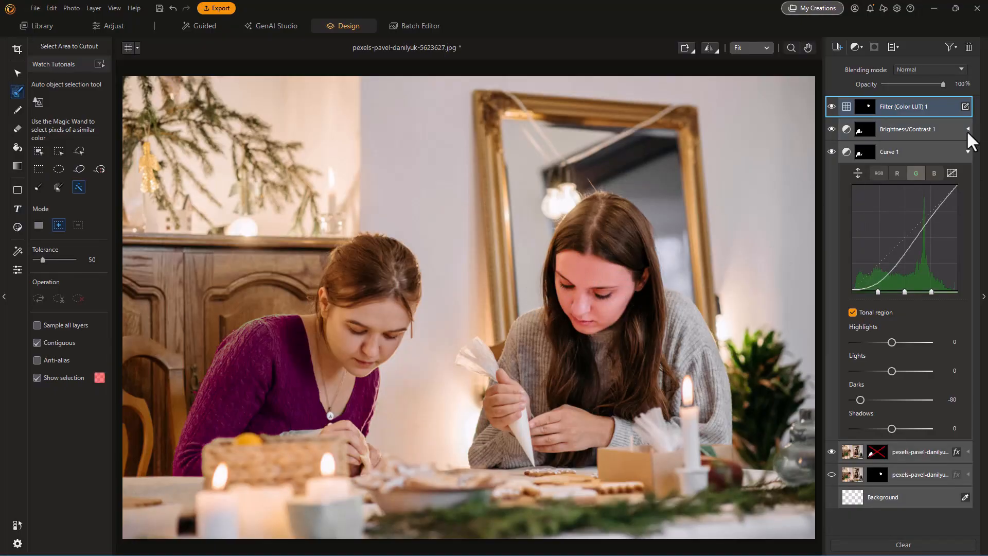
mouse_move(943, 83)
mouse_down()
mouse_move(882, 92)
mouse_move(951, 94)
mouse_up()
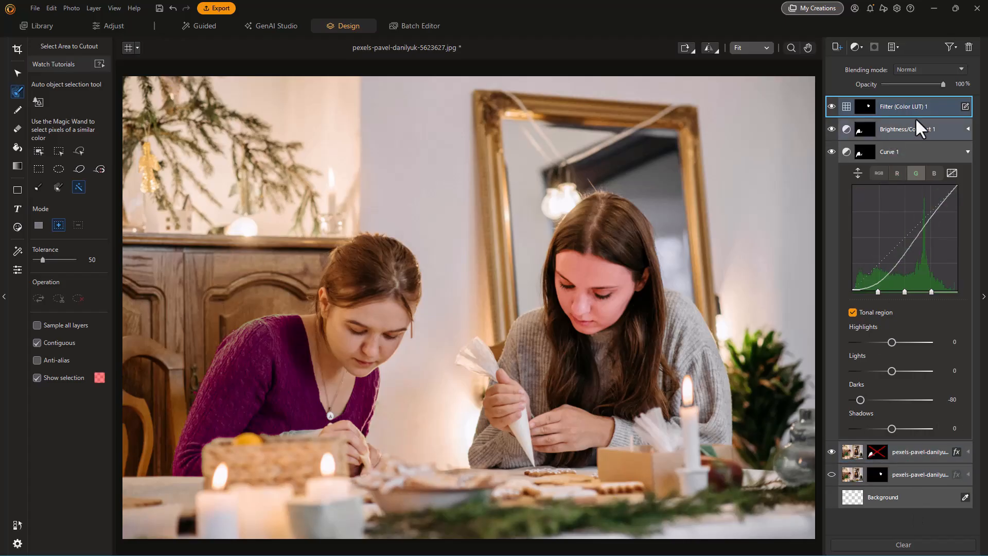
Add phone-1.png from the library as a photo layer and place it, scaled down, on the table beside the leftmost candle
click(968, 149)
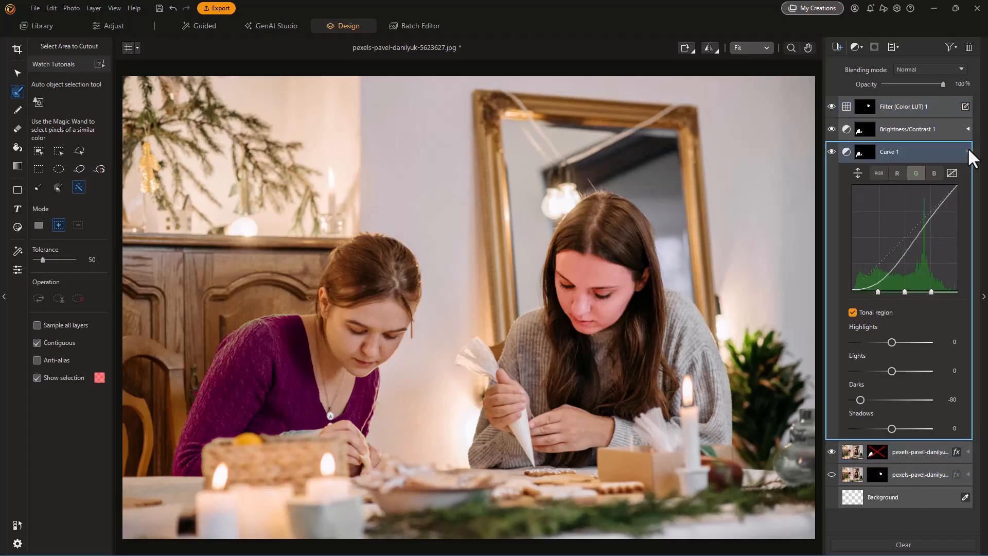
click(837, 46)
mouse_move(860, 95)
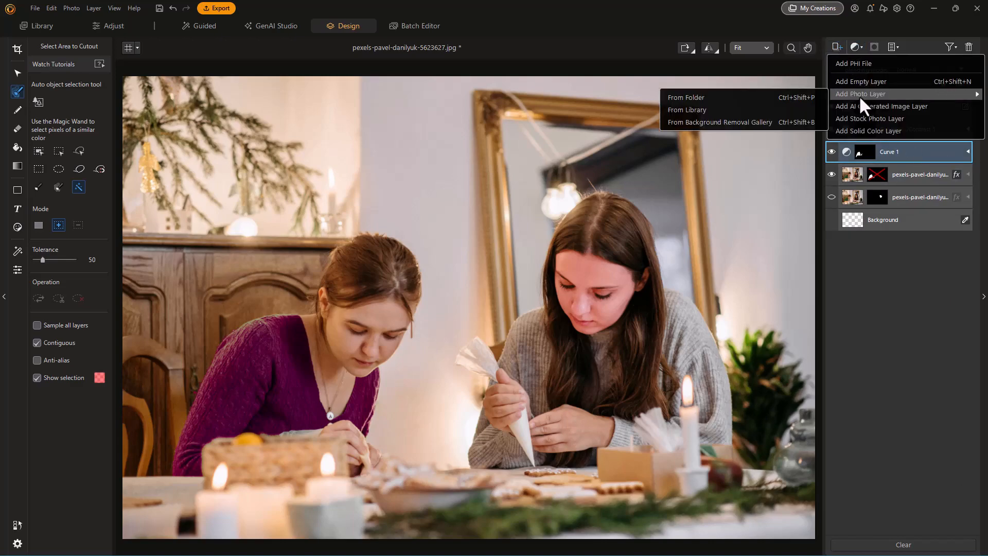
click(705, 110)
double_click(355, 114)
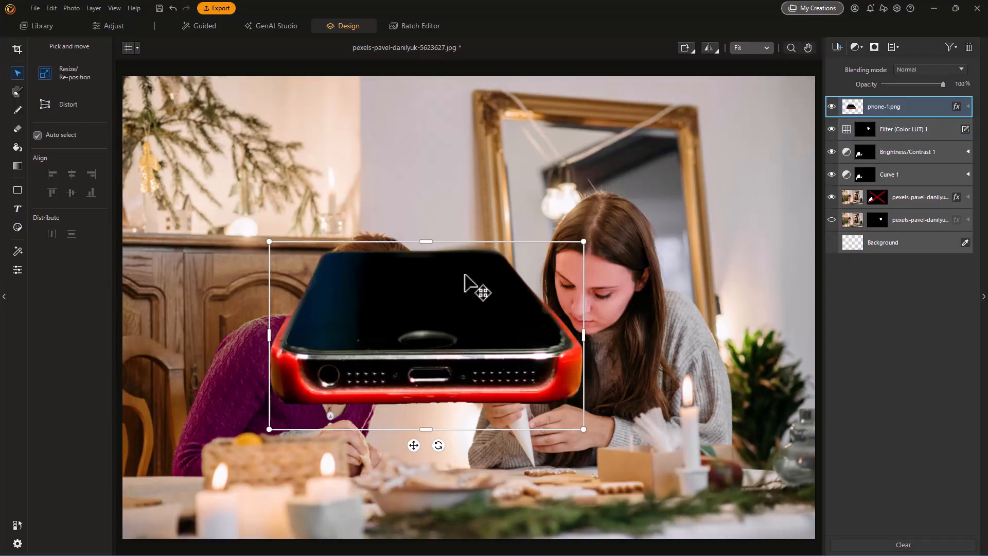
drag(583, 242, 366, 375)
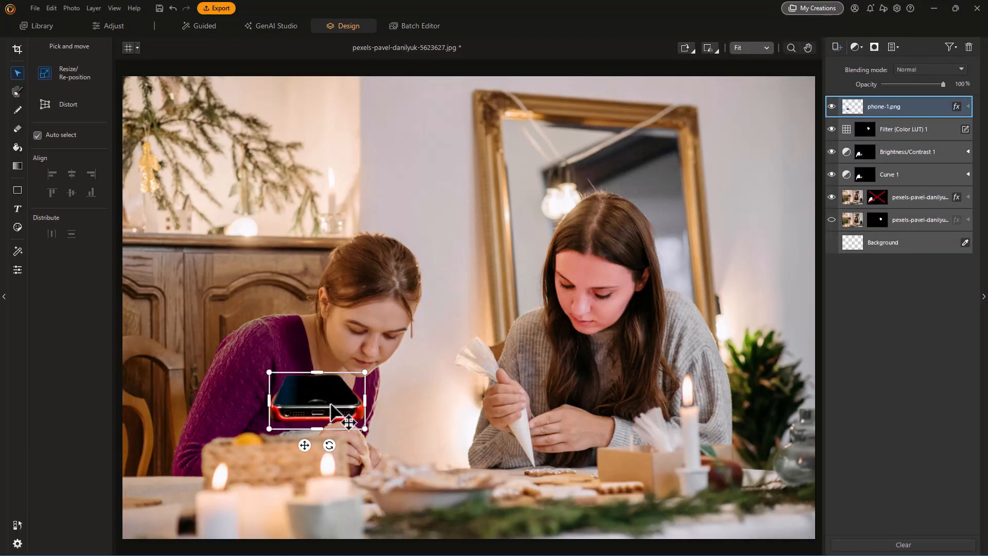
drag(319, 397, 187, 494)
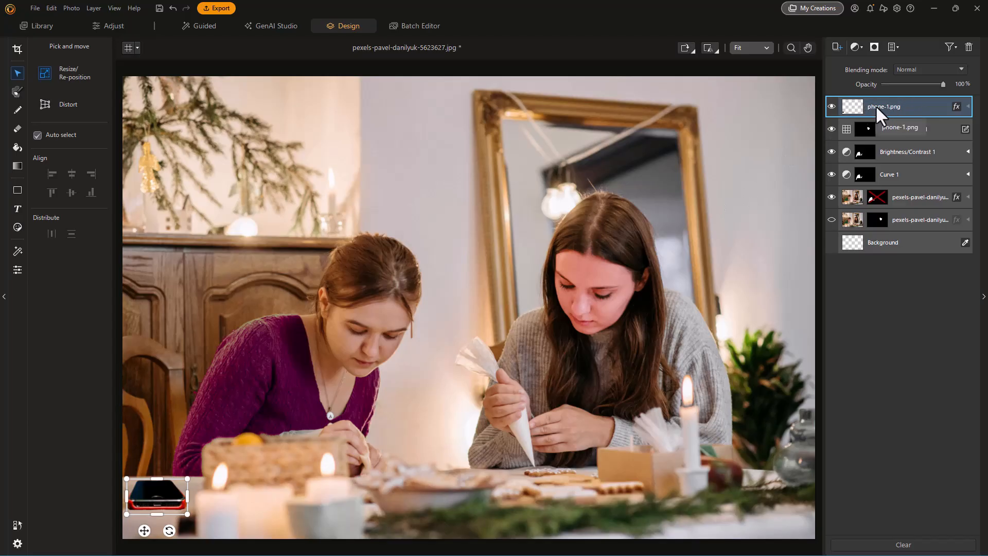
Add an Exposure adjustment layer set to 0.13 above the phone layer and apply it as a clipping mask
click(858, 47)
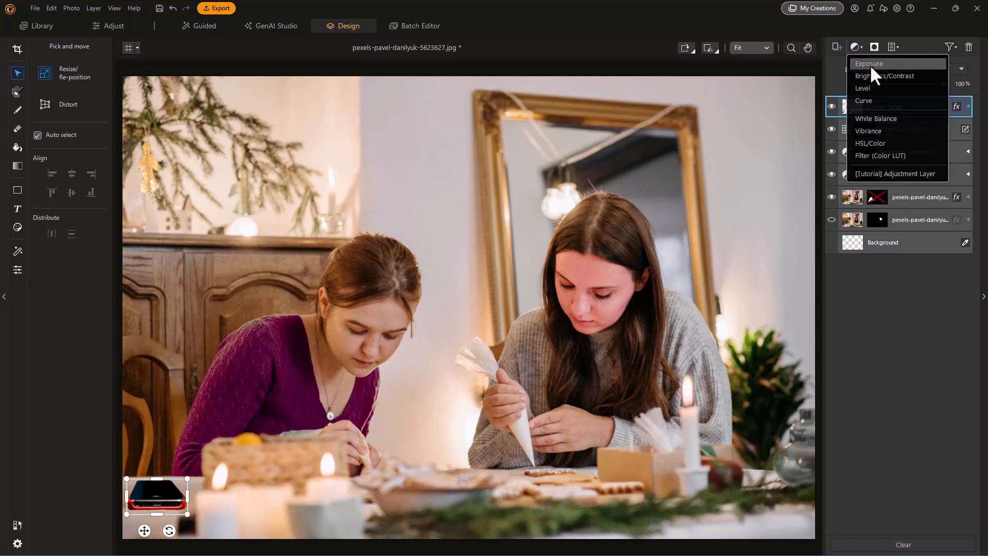
click(870, 63)
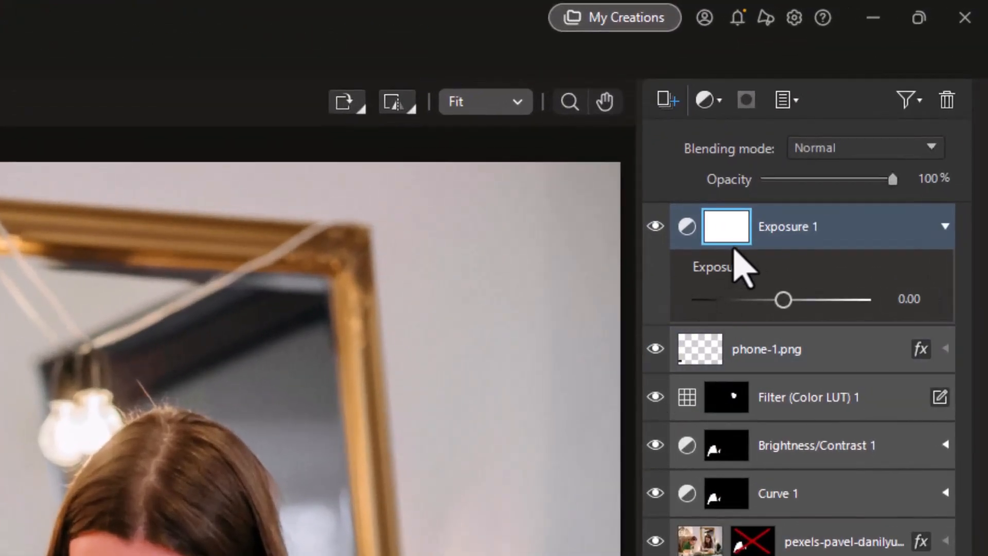
mouse_move(791, 308)
mouse_down()
mouse_move(611, 324)
mouse_move(847, 305)
mouse_move(966, 323)
mouse_move(822, 335)
mouse_move(786, 315)
mouse_up()
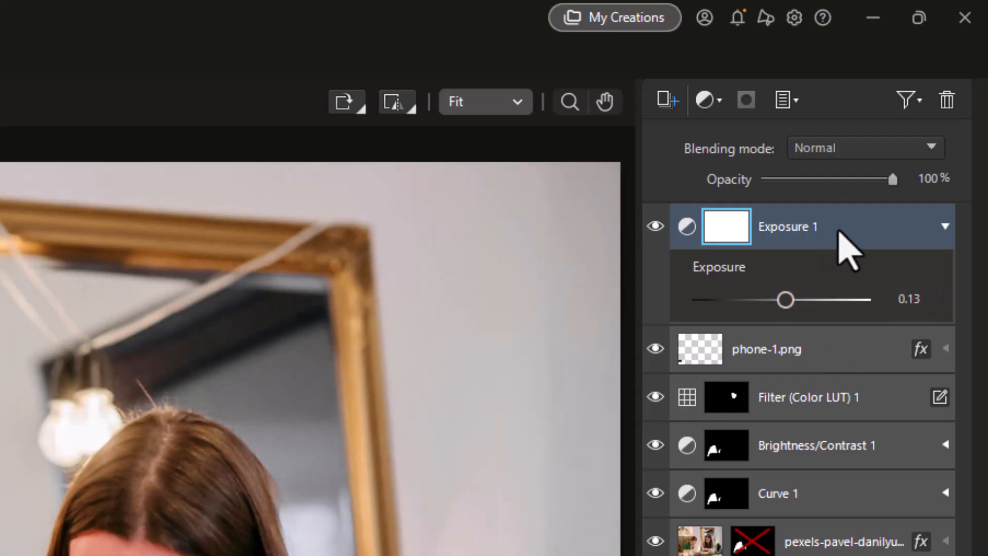
right_click(831, 246)
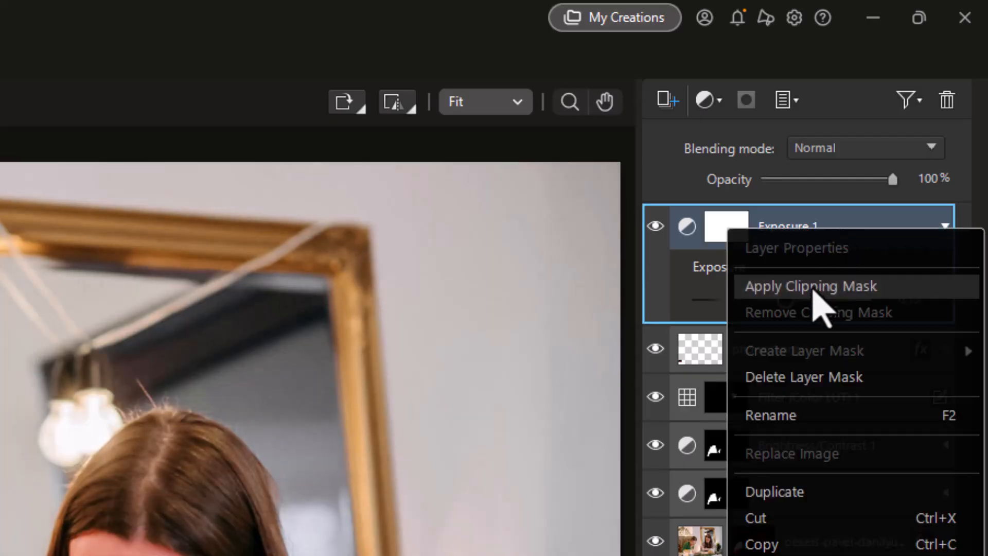
click(814, 287)
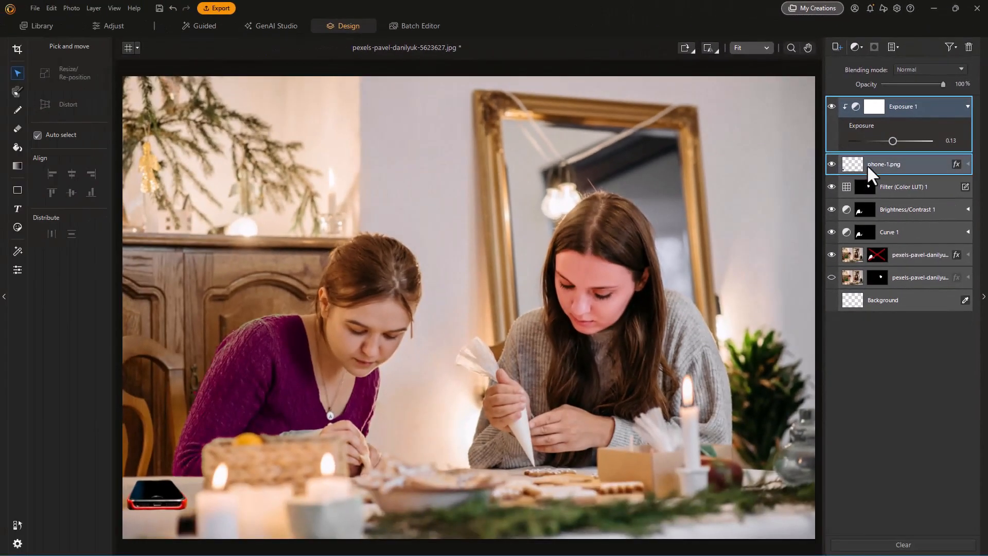
Test the clipped Exposure layer on the phone at 5.00 and set its exposure to -5.00
drag(891, 140, 960, 139)
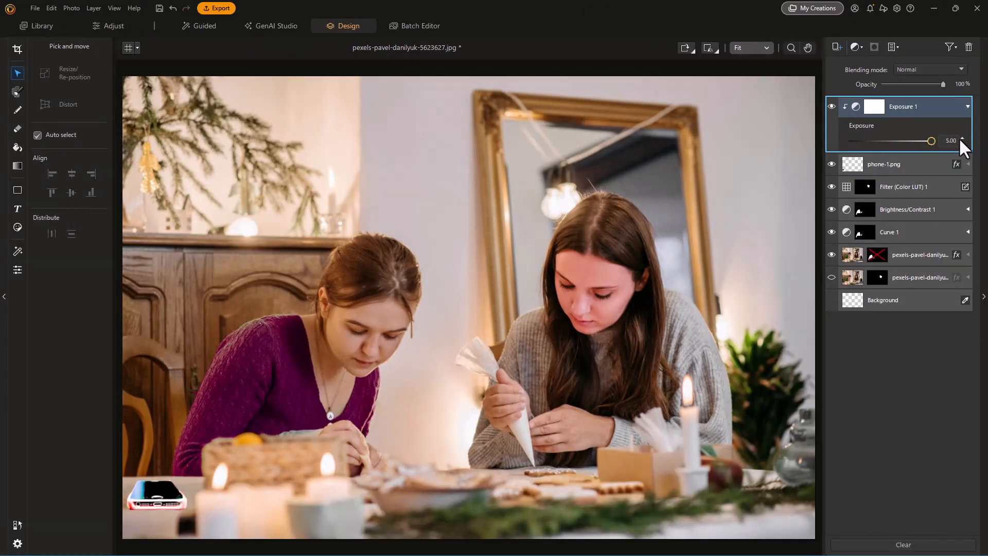
drag(837, 133, 774, 133)
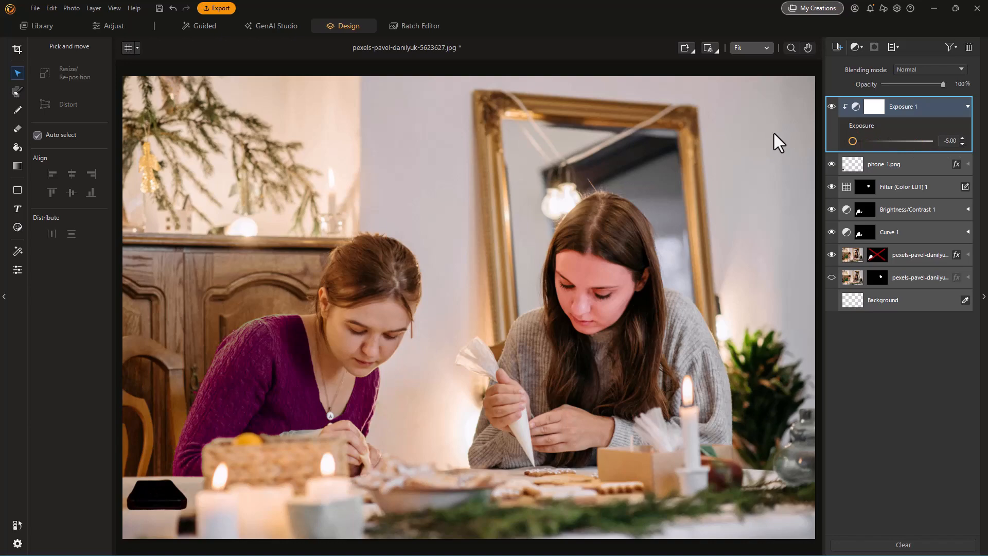
drag(898, 139, 817, 148)
click(852, 258)
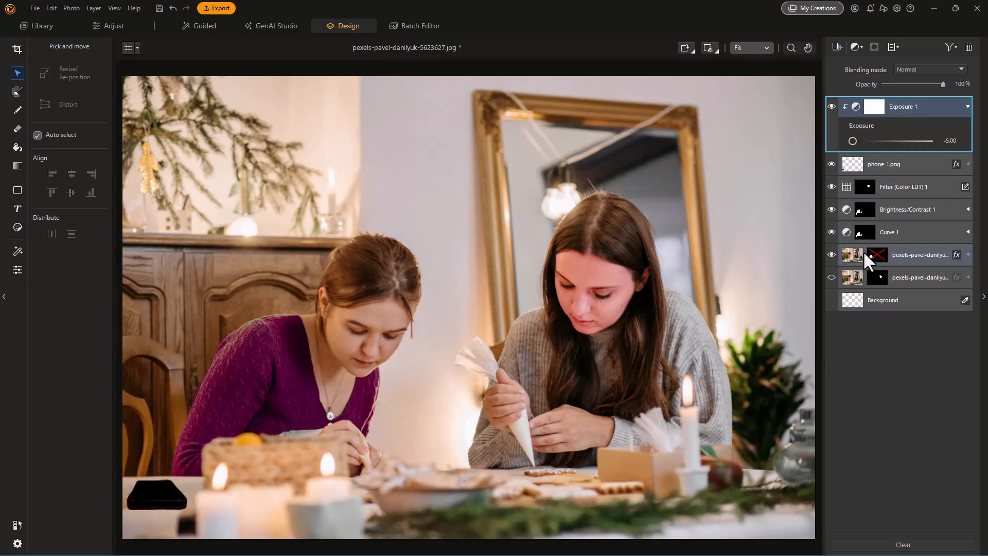
click(868, 234)
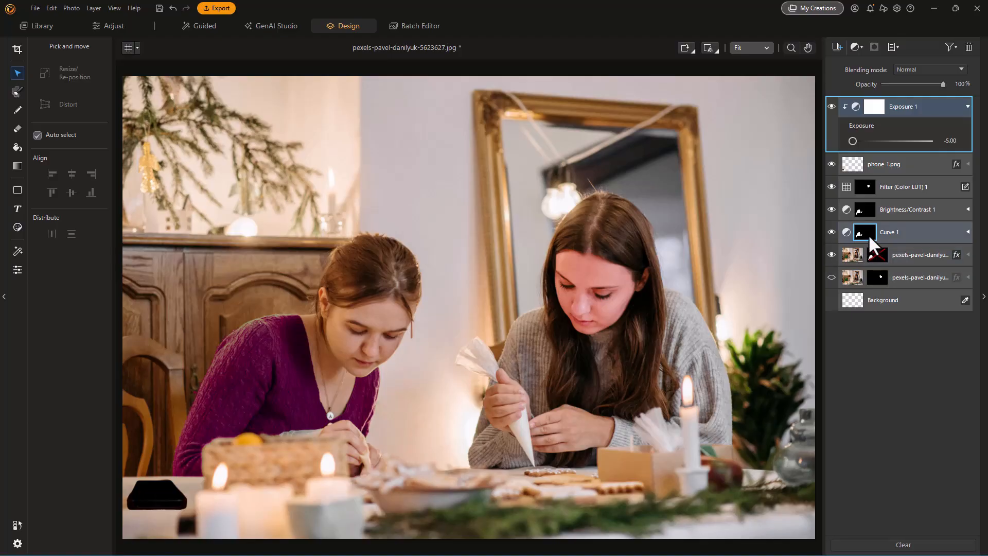